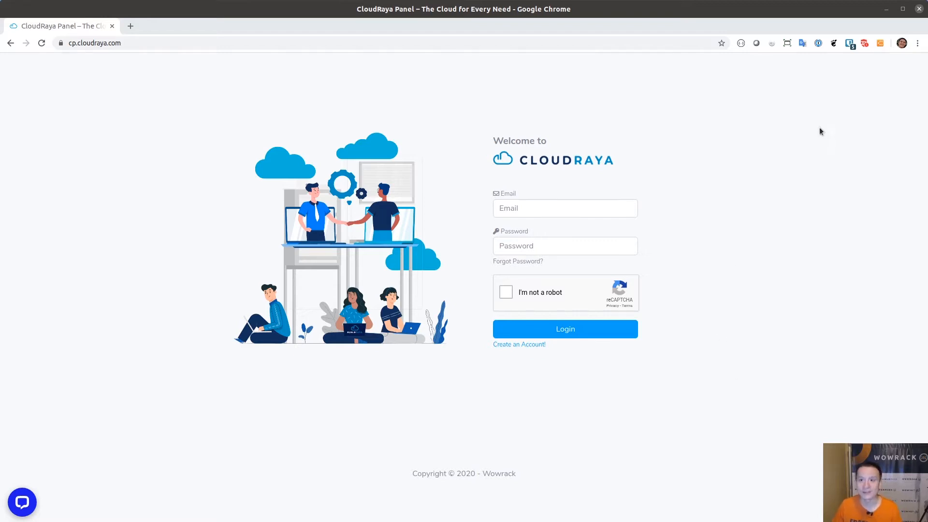
Log in to CloudRaya with the saved Bitwarden credentials and the reCAPTCHA check
click(850, 43)
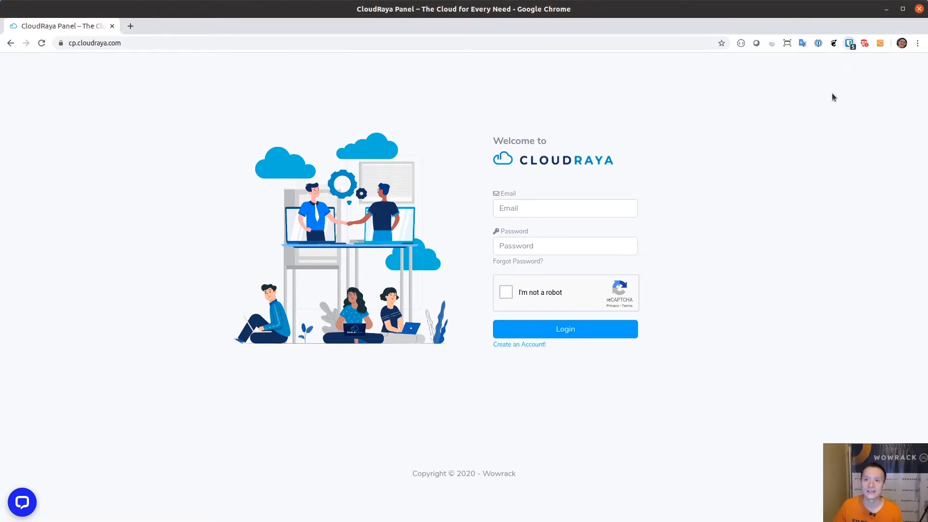
click(779, 101)
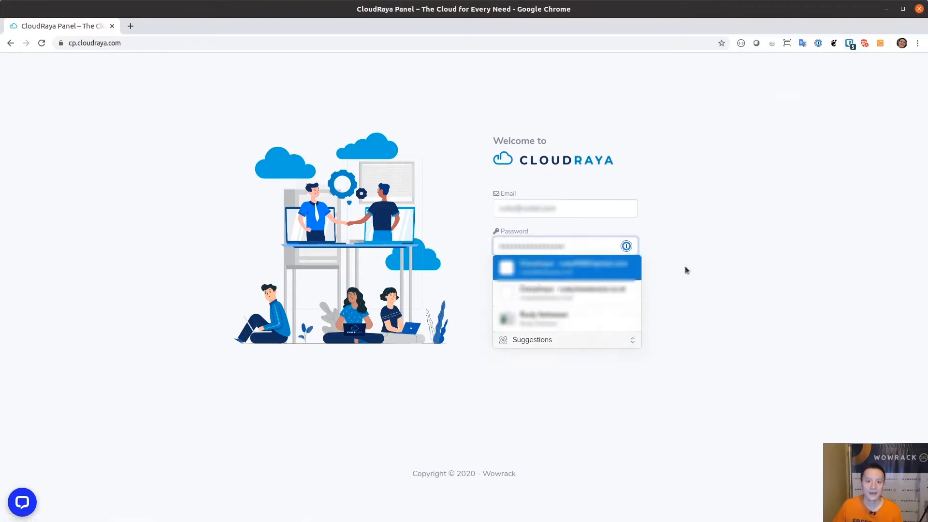
click(687, 270)
click(506, 292)
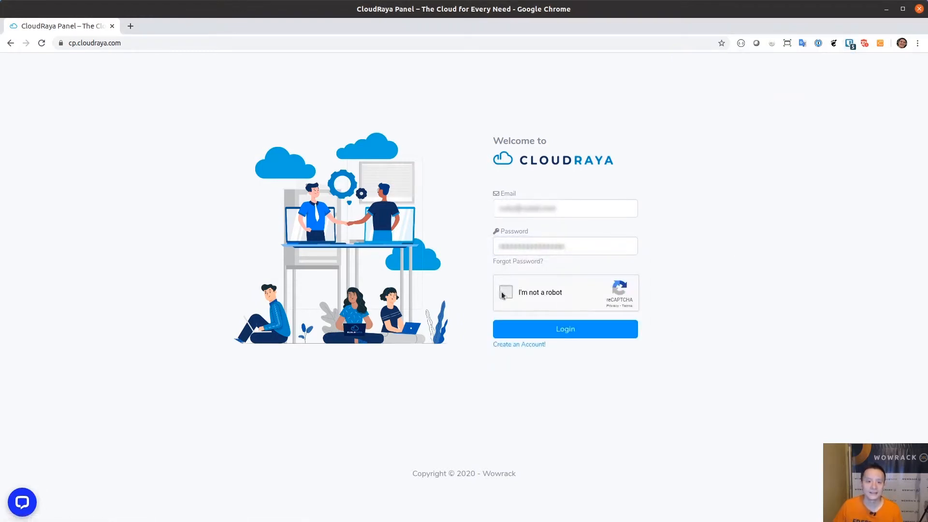
click(567, 331)
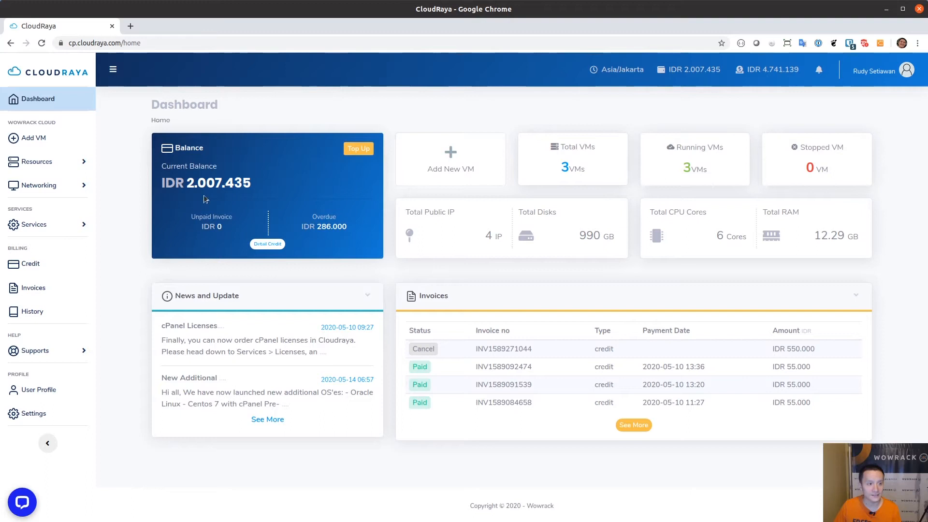
click(72, 186)
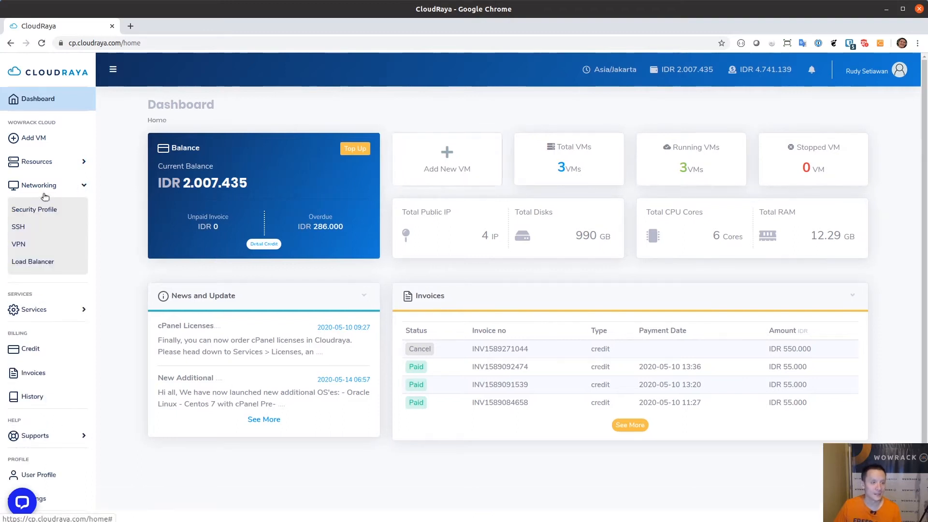
In the Load Balancer list, highlight web-lb02's name, public IP and roundrobin algorithm, then open its configuration
click(41, 263)
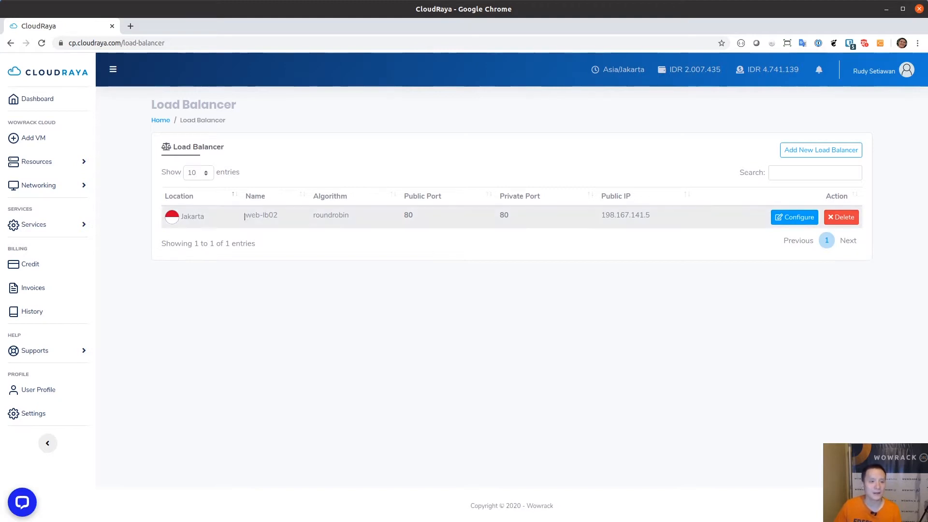
drag(246, 216, 278, 214)
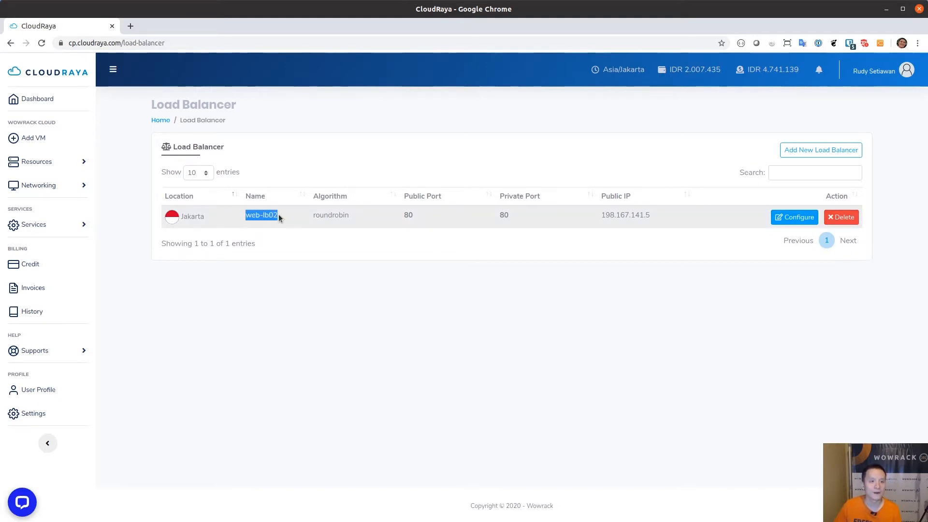
click(330, 284)
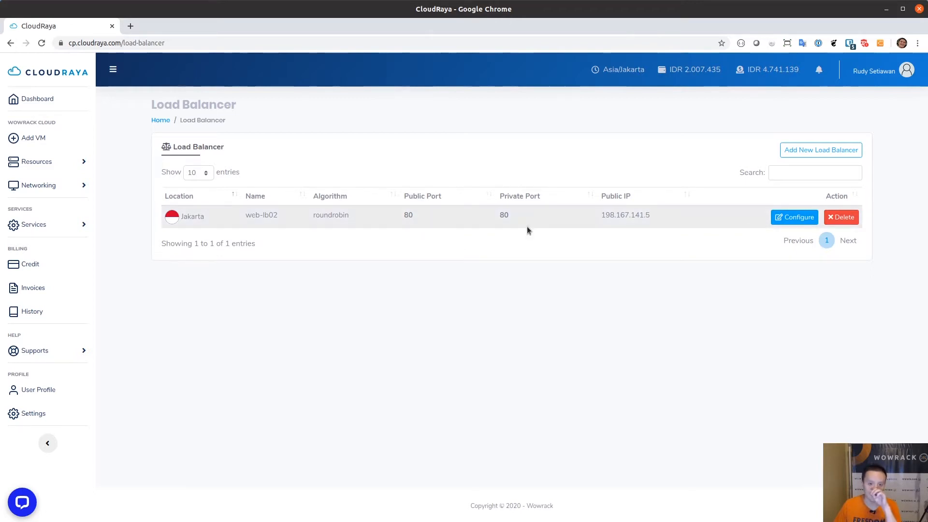
drag(601, 215, 648, 215)
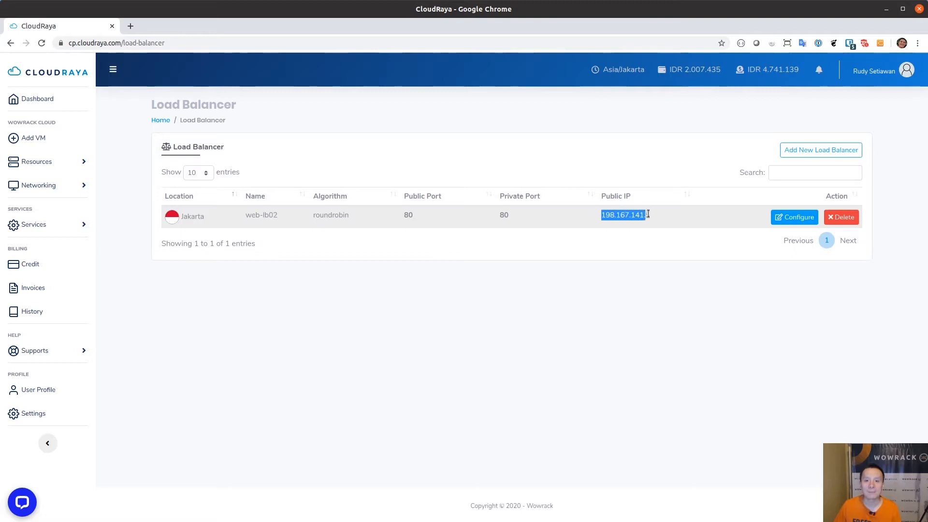
click(661, 291)
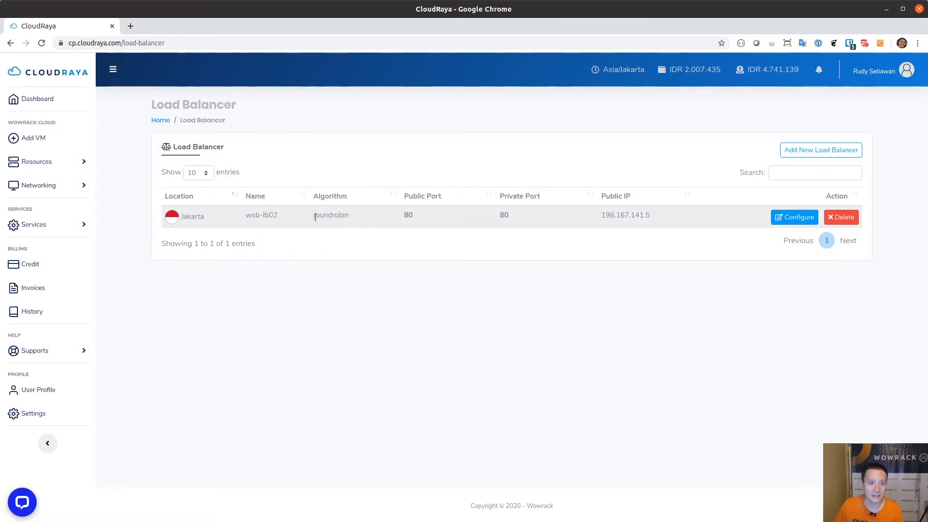
drag(312, 215, 349, 215)
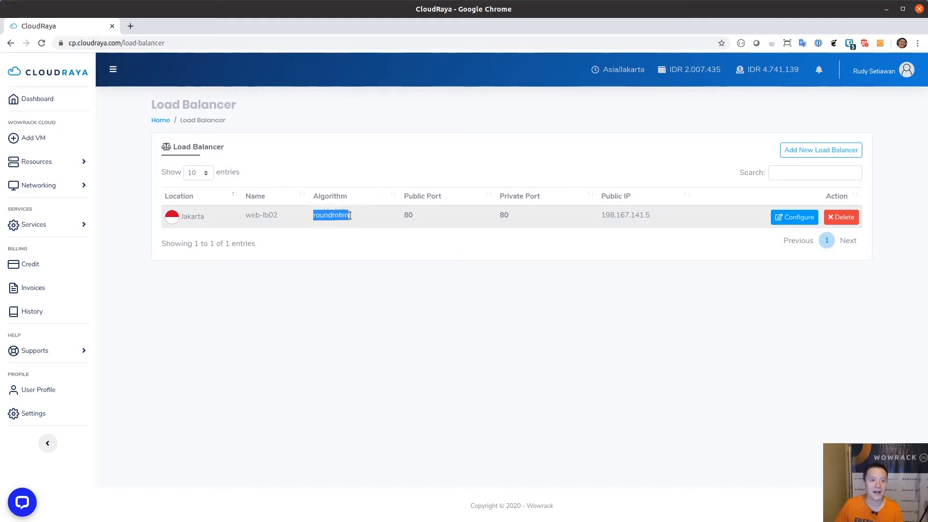
click(416, 278)
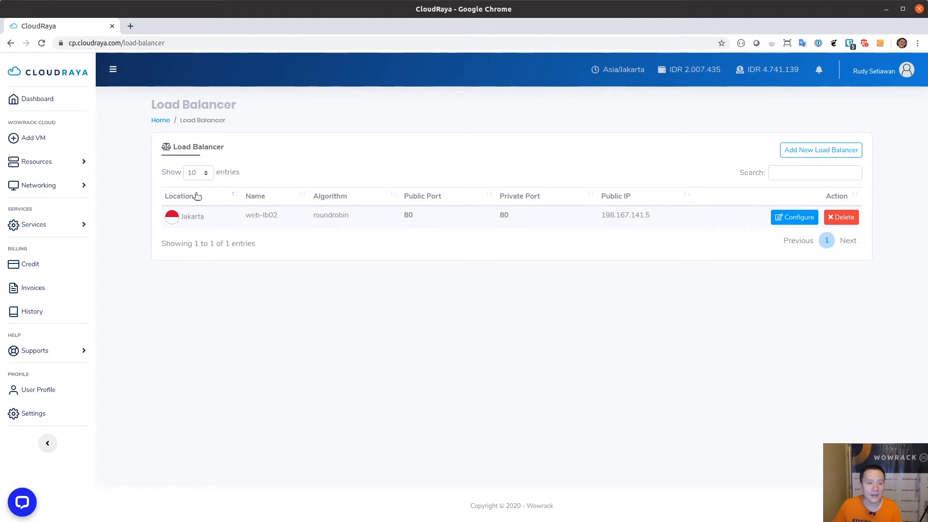
click(792, 221)
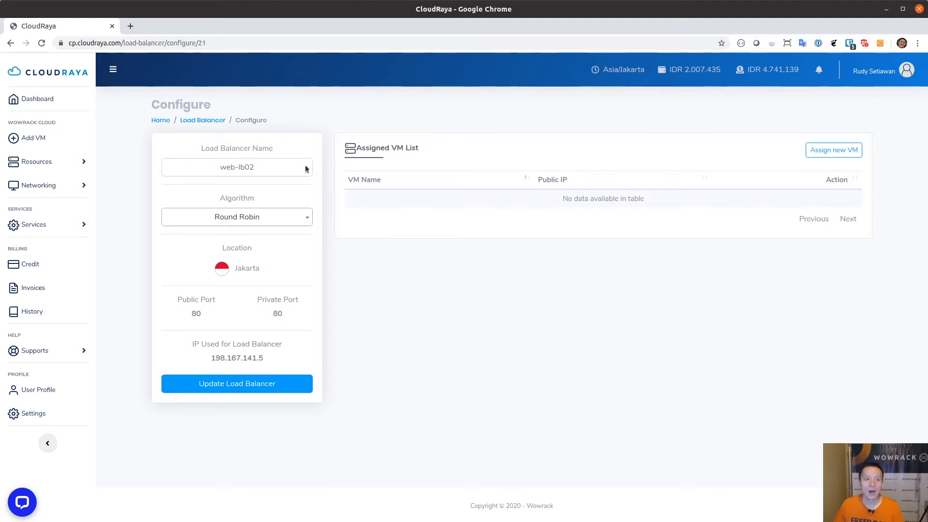
click(218, 125)
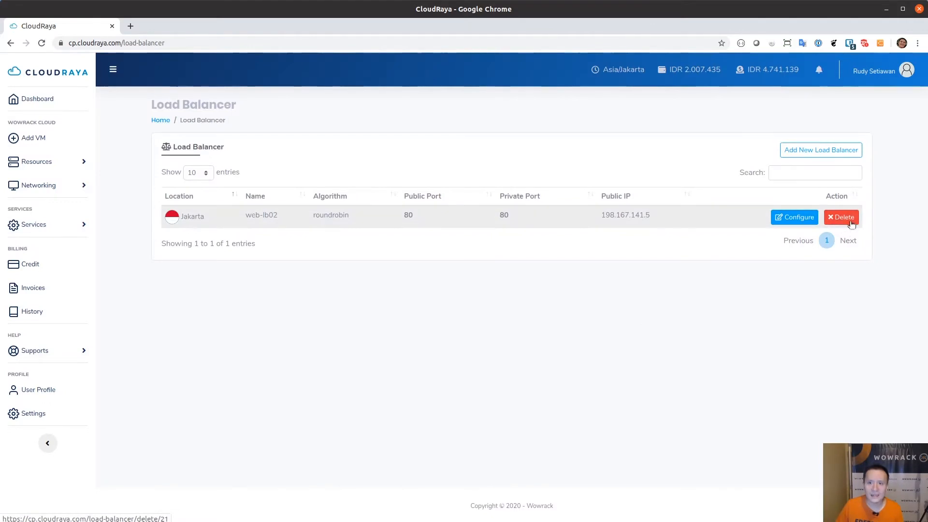
click(827, 152)
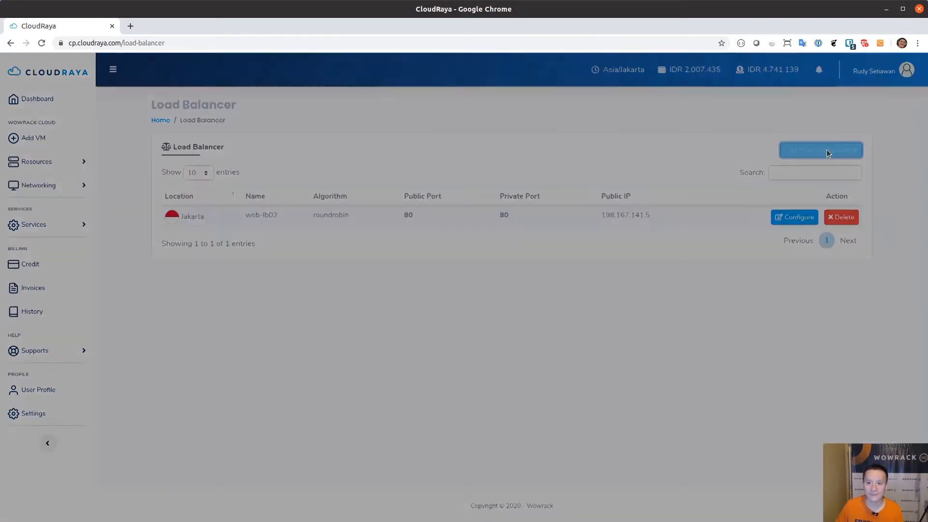
Set the new load balancer's location to Jakarta and its name to web-lb01
click(446, 133)
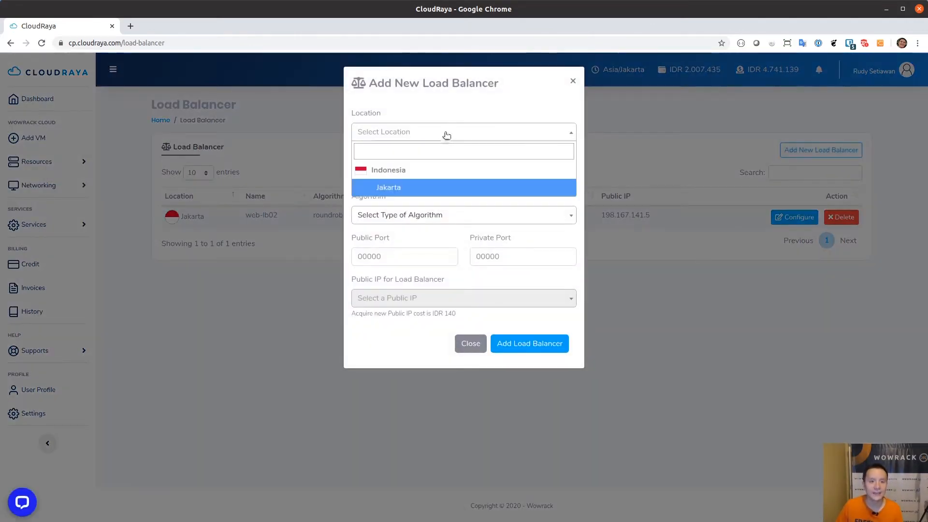
click(401, 188)
click(407, 175)
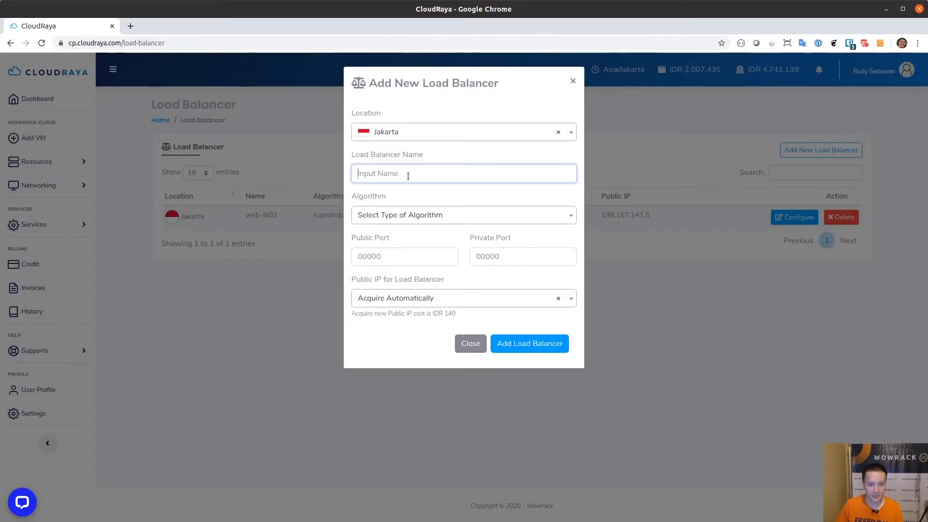
text(web-lb01)
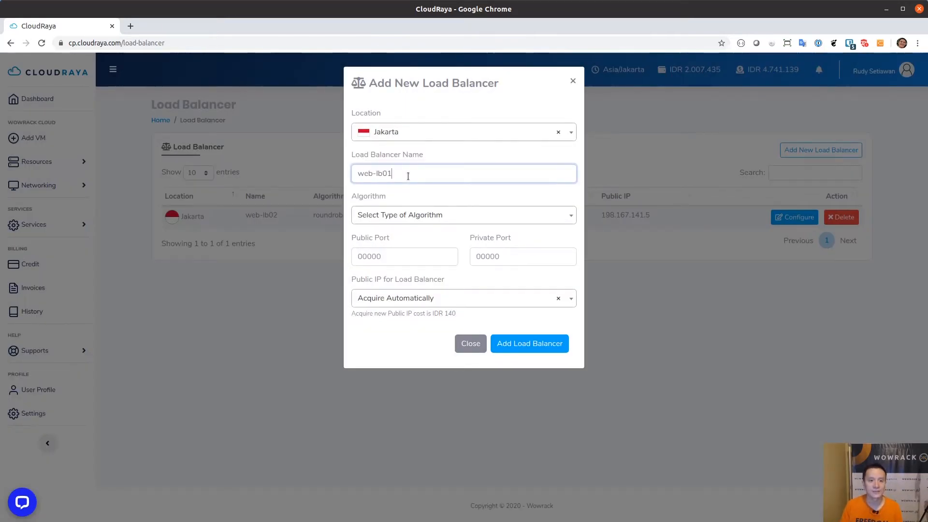
click(413, 215)
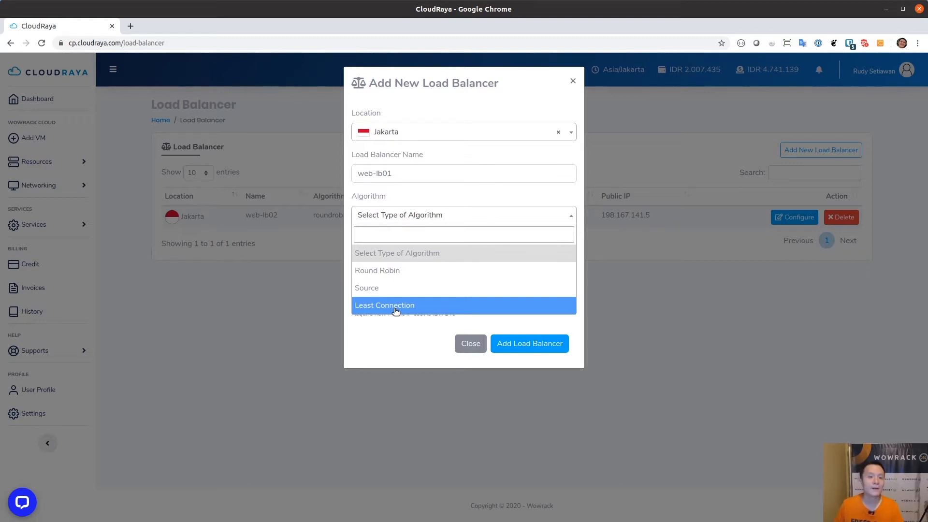
Create web-lb01 with the Round Robin algorithm and public and private ports 80
click(423, 271)
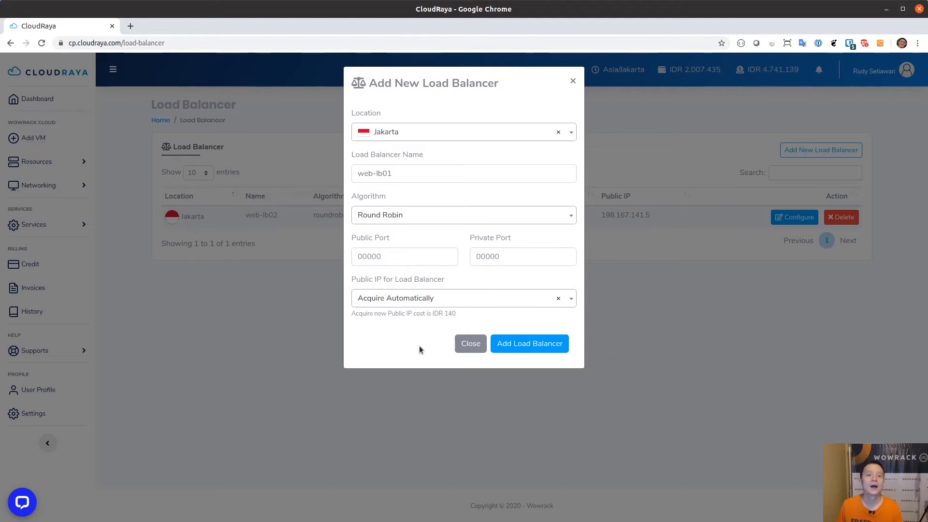
click(417, 258)
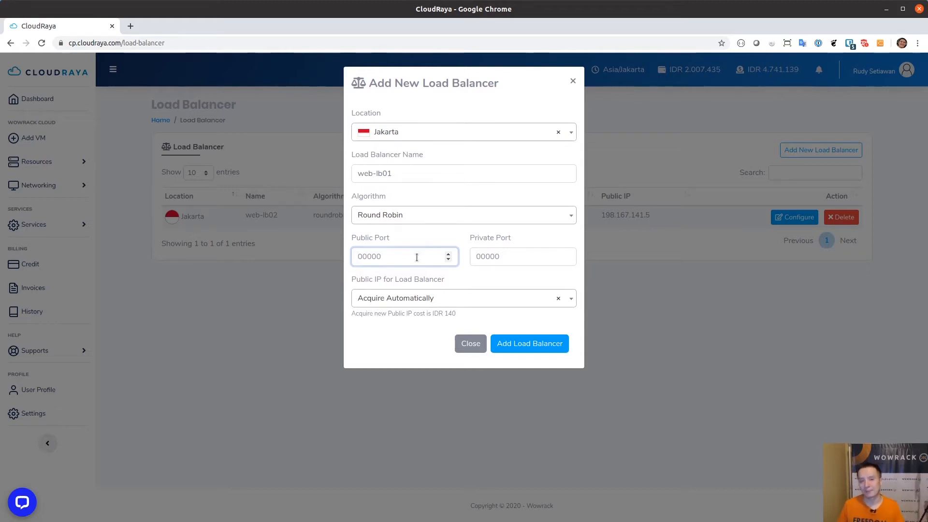
text(80)
key(Tab)
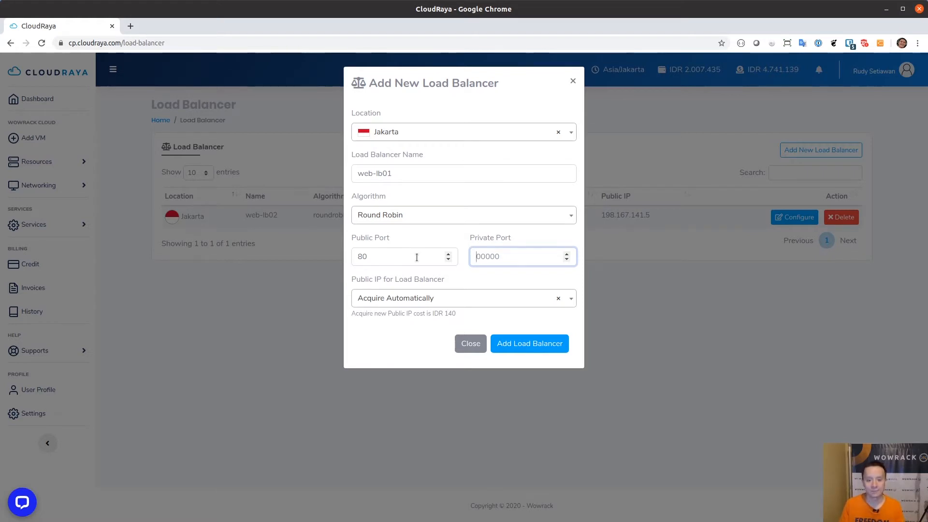
text(80)
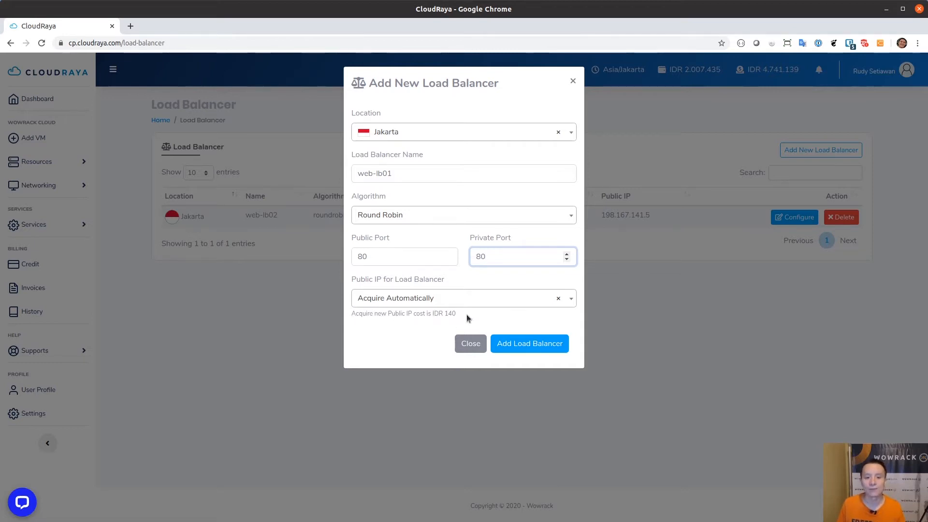
click(515, 344)
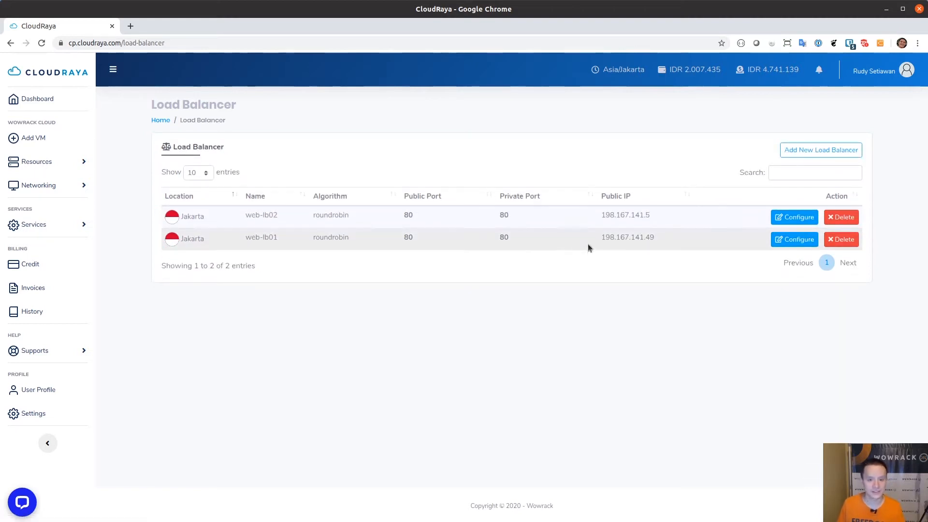
Go to the VM List under Resources and start adding a new VM
click(55, 163)
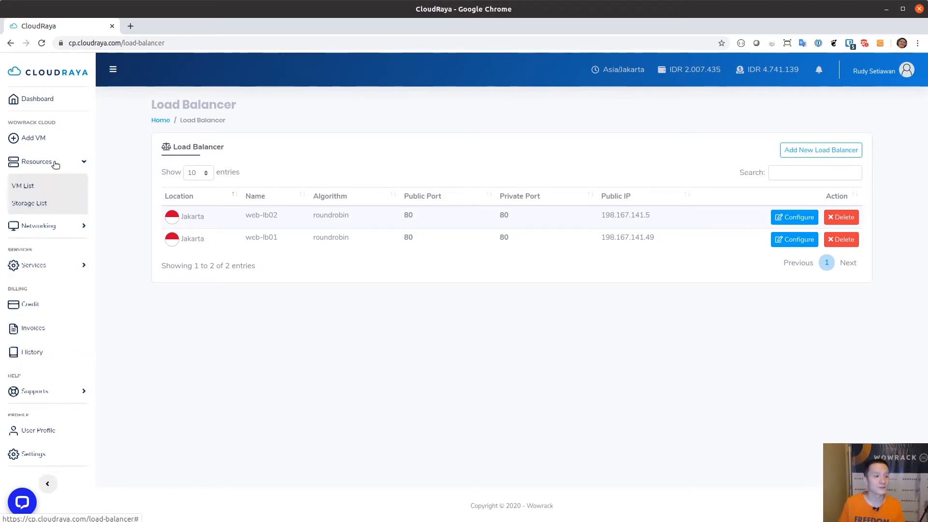
click(22, 186)
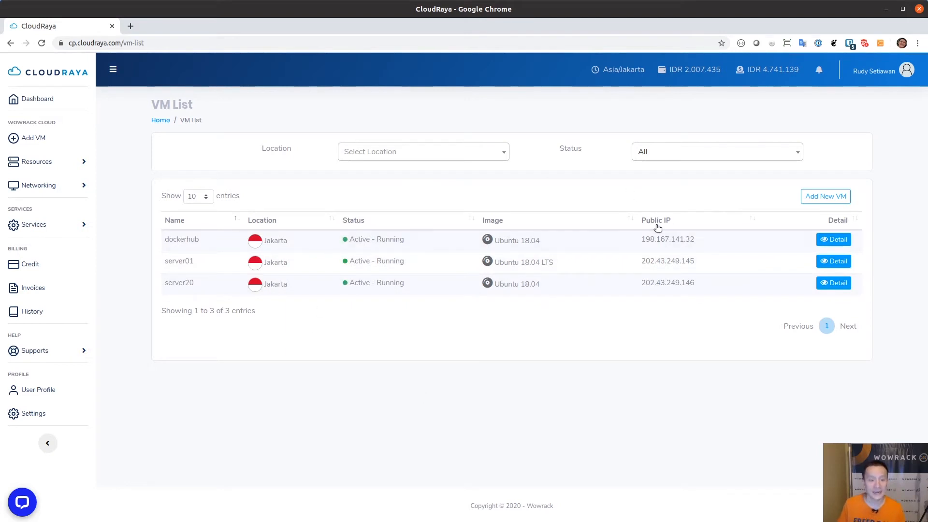
click(816, 198)
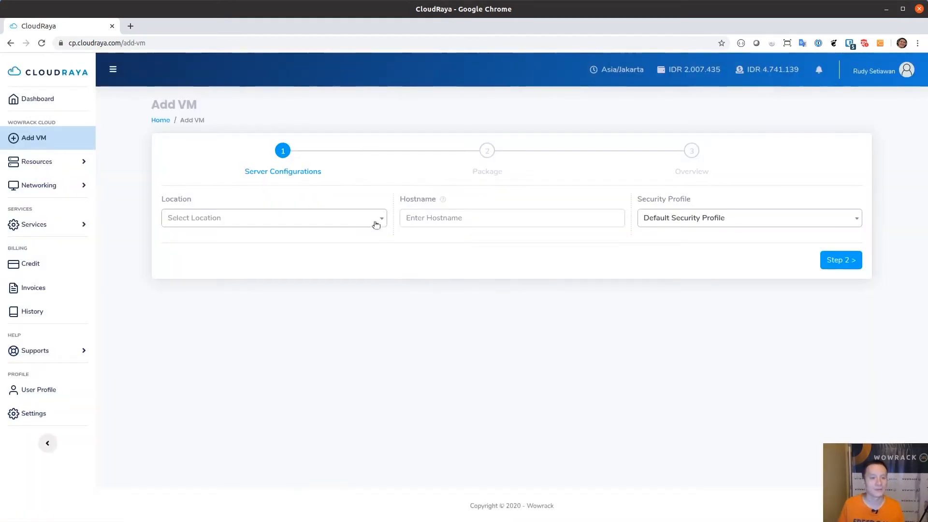
Set the new VM's location to Jakarta and its hostname to server21
click(375, 221)
click(267, 272)
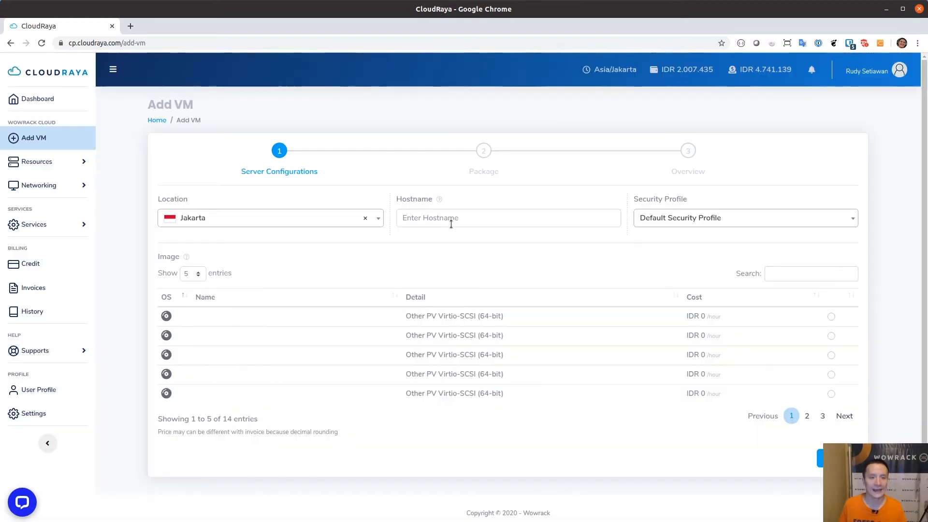
click(454, 222)
text(server21)
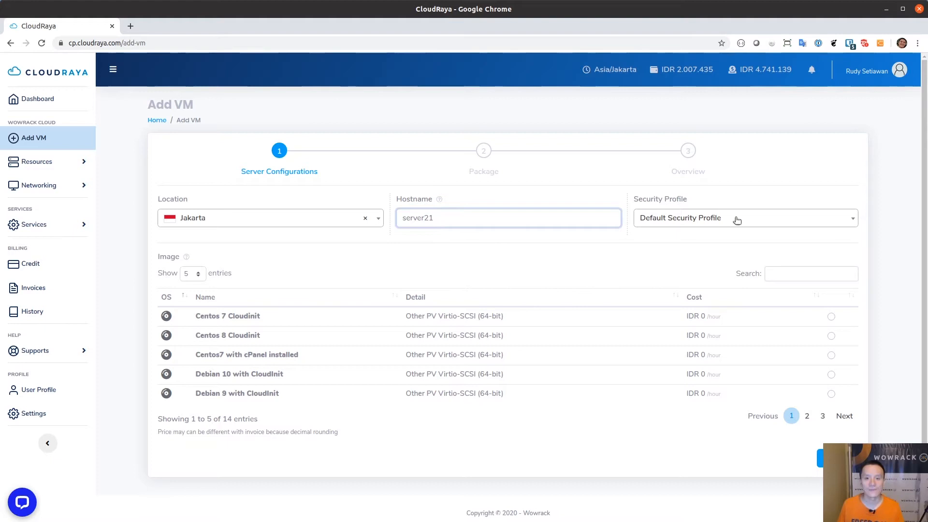
Choose the Ubuntu 18.04 LTS Cloudinit image and small-r4 package, then create the VM
click(839, 419)
click(834, 419)
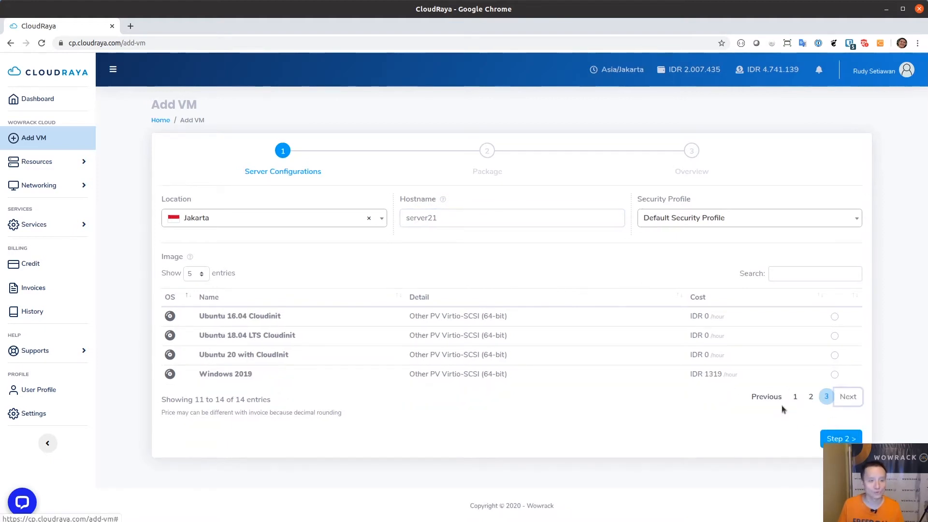
click(831, 339)
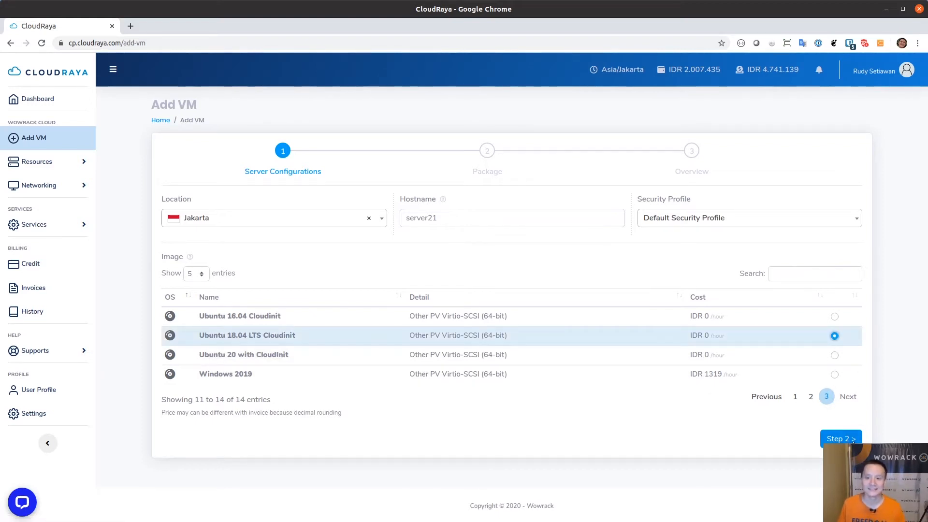
click(851, 438)
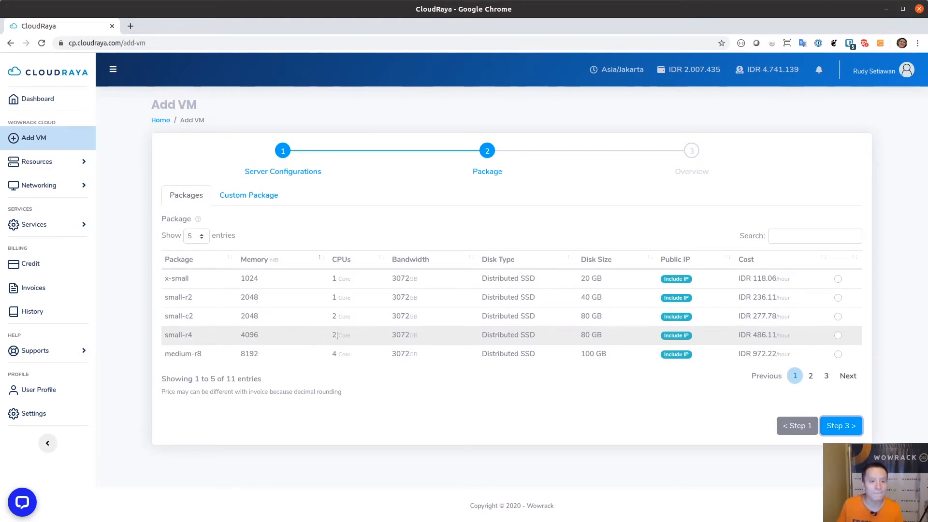
click(838, 335)
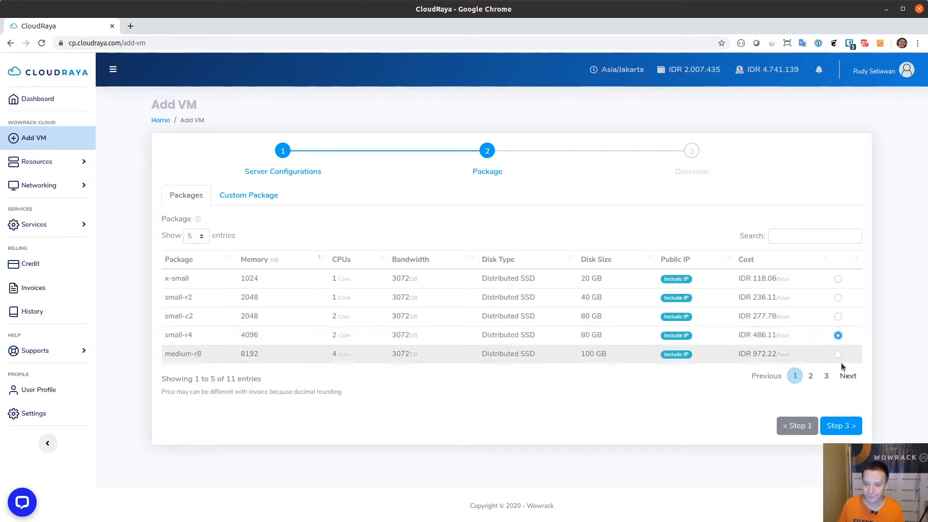
click(842, 427)
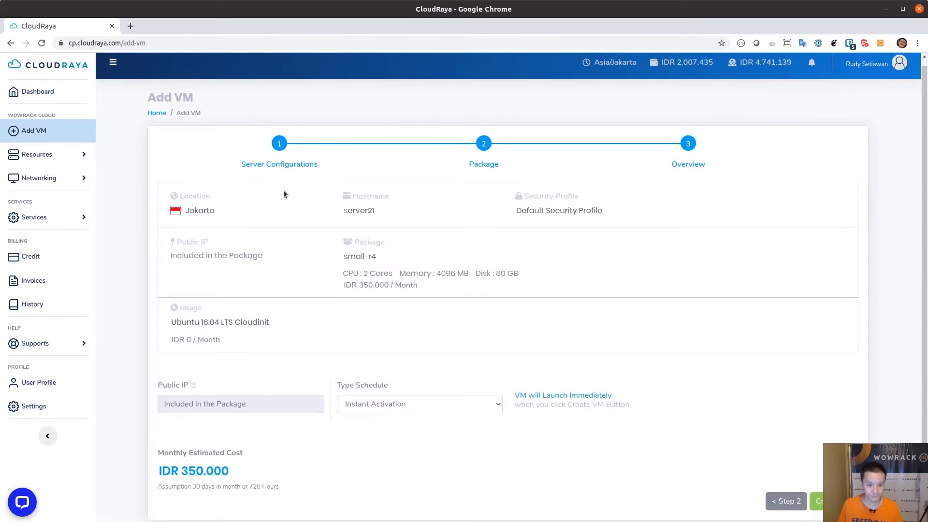
click(818, 500)
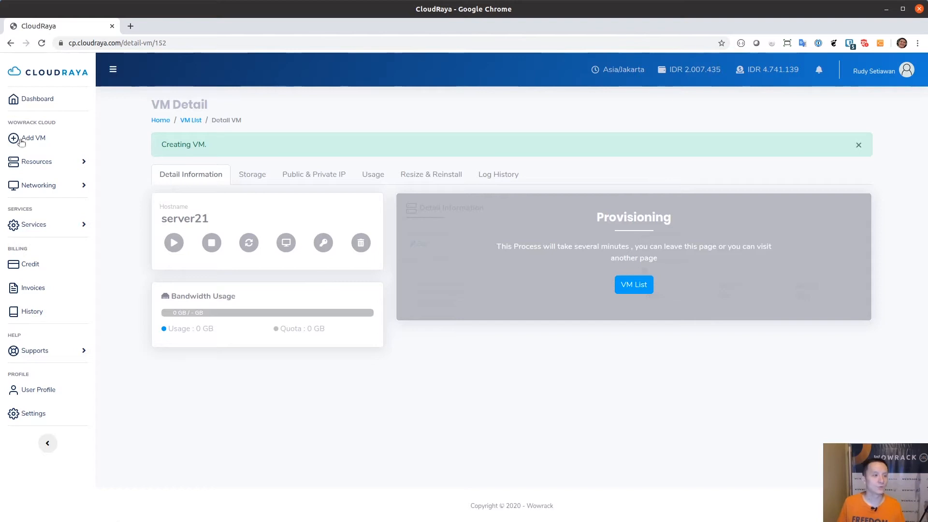
From server20's VM details, copy its root password and public IP 202.43.249.146
click(49, 165)
click(31, 187)
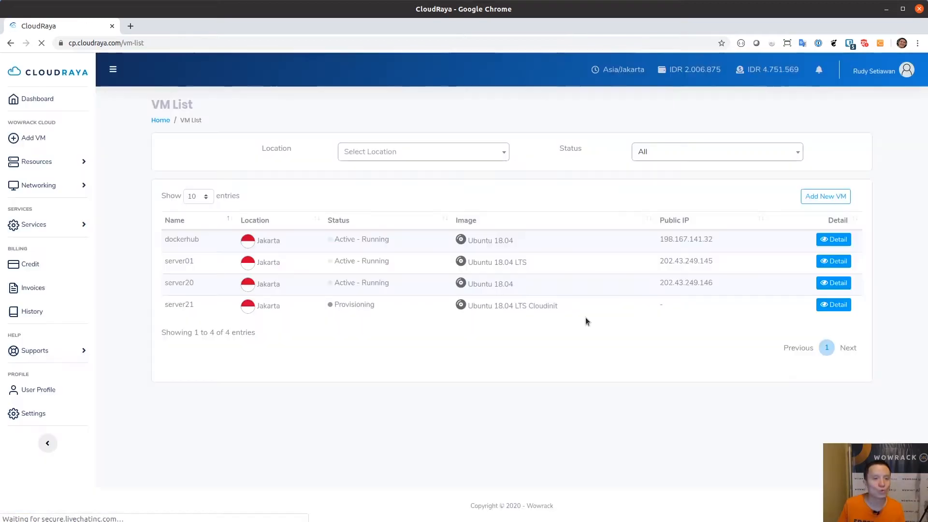
click(825, 289)
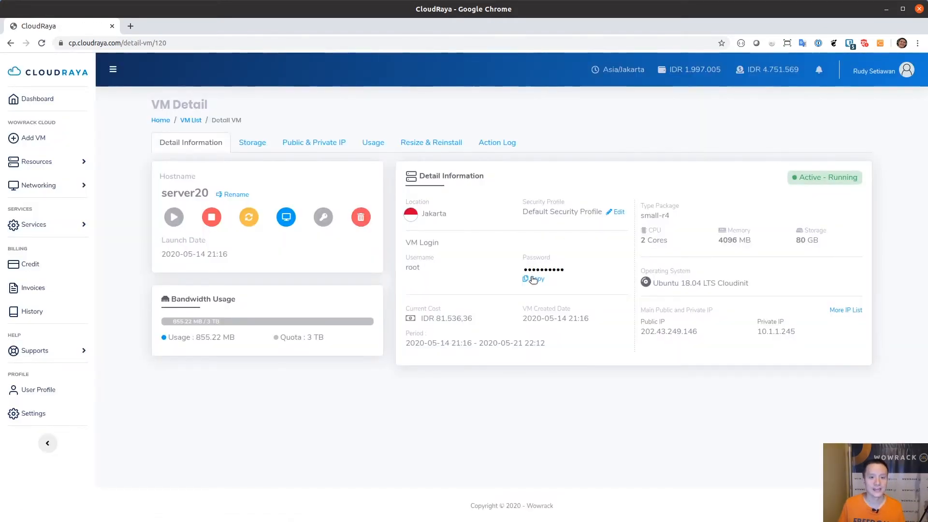
click(533, 279)
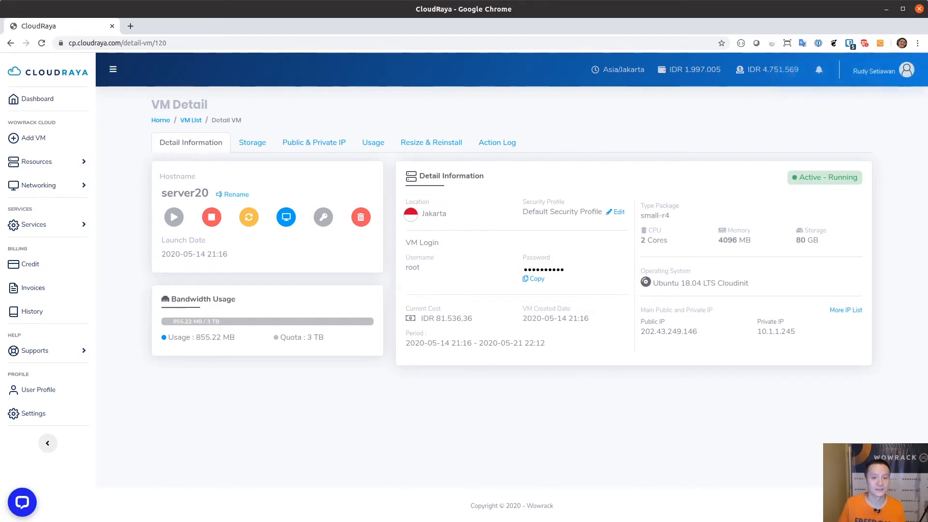
double_click(669, 331)
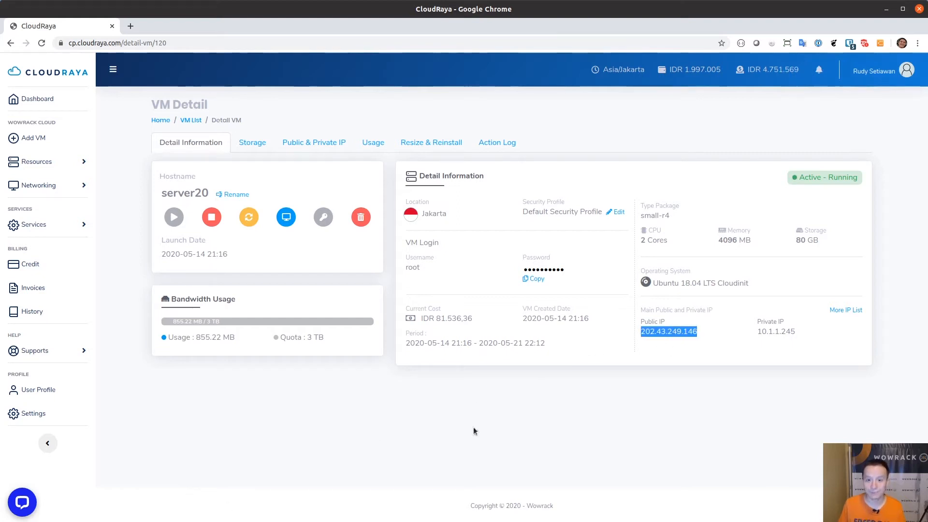
click(0, 184)
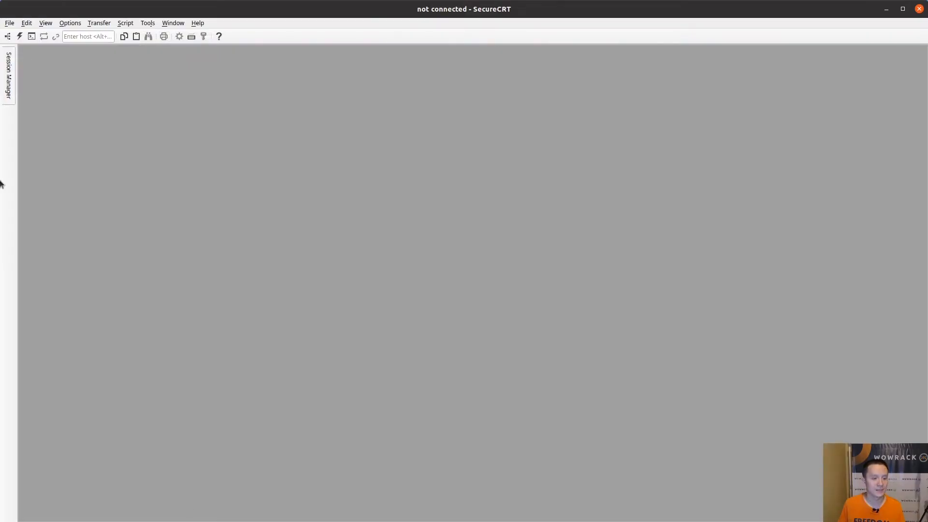
Add SSH2 session server20 for host 202.43.249.146, user root, in the CloudRaya VMs folder
click(7, 97)
right_click(55, 101)
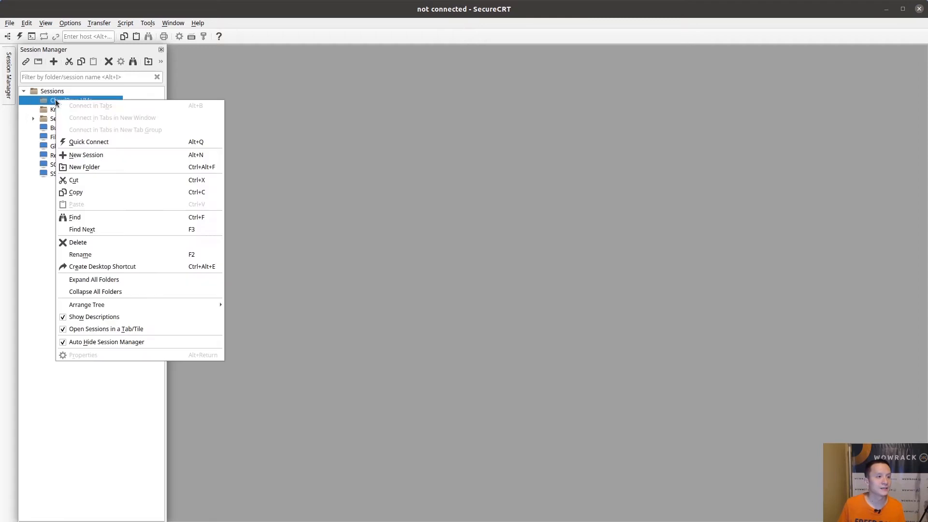
click(88, 155)
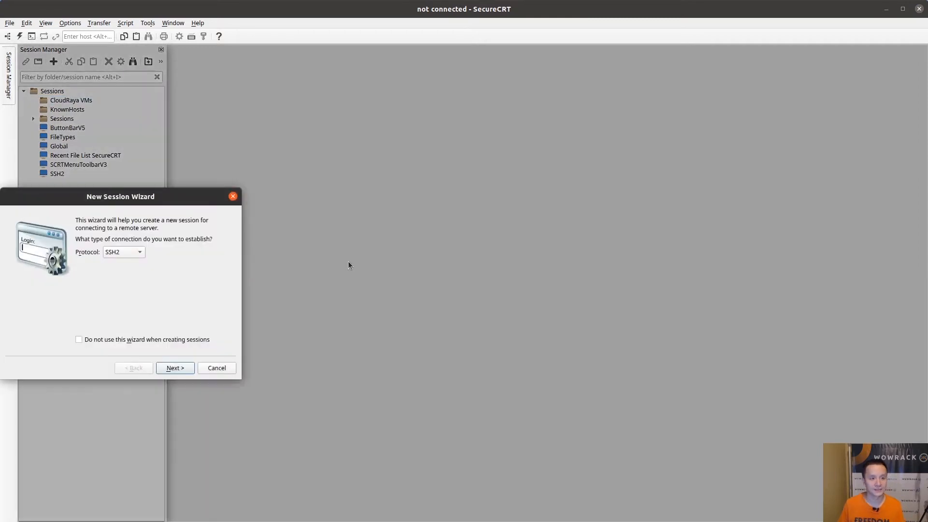
key(Return)
key(ctrl+v)
key(Tab)
key(Tab)
key(Tab)
text(root)
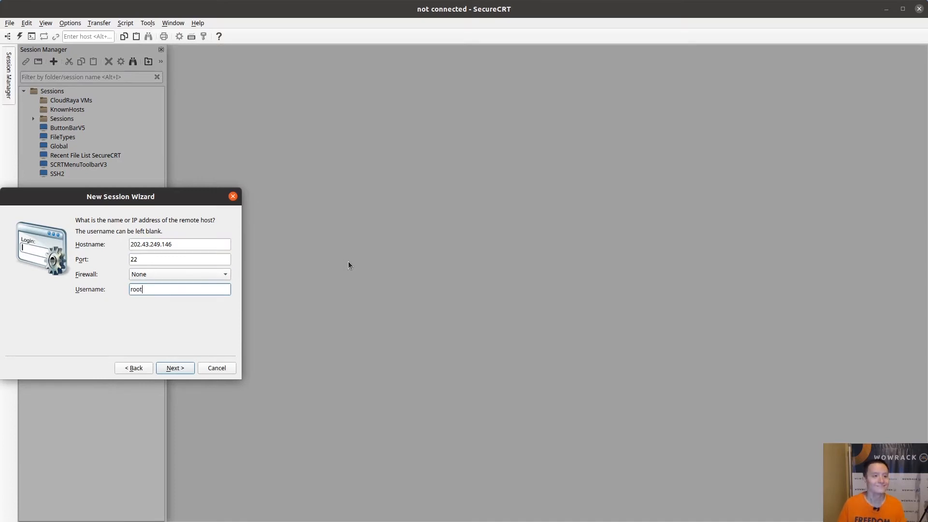
key(Return)
key(ctrl+a)
text(serve)
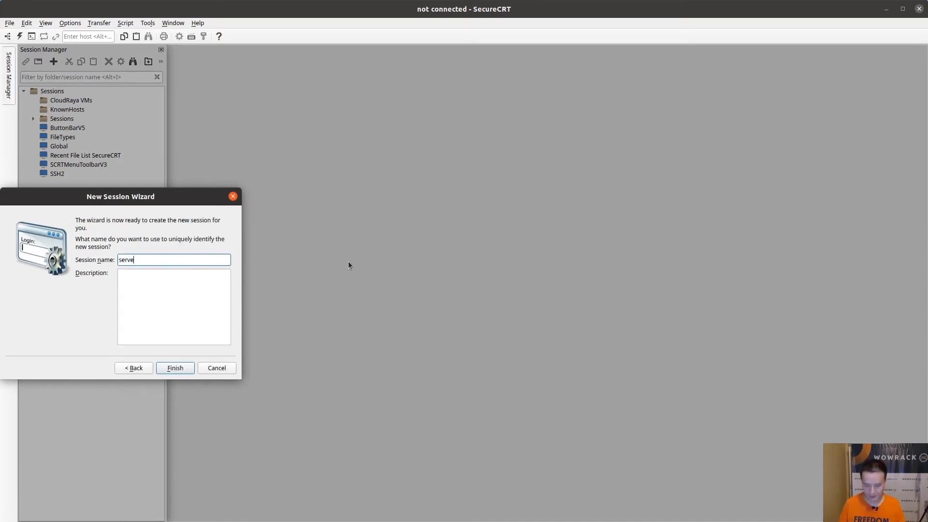
key(Return)
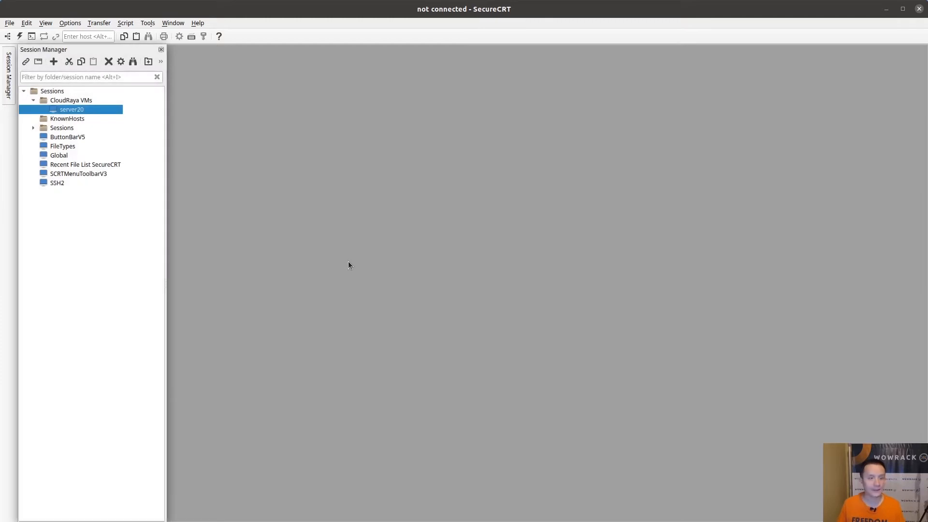
click(582, 326)
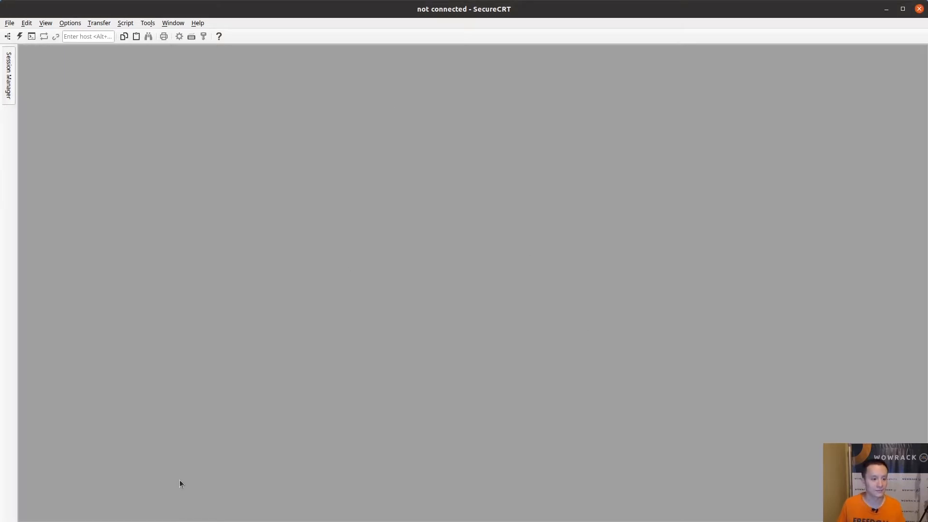
Copy server20's root password from CloudRaya and bring up the server20 session's options
click(327, 519)
click(534, 278)
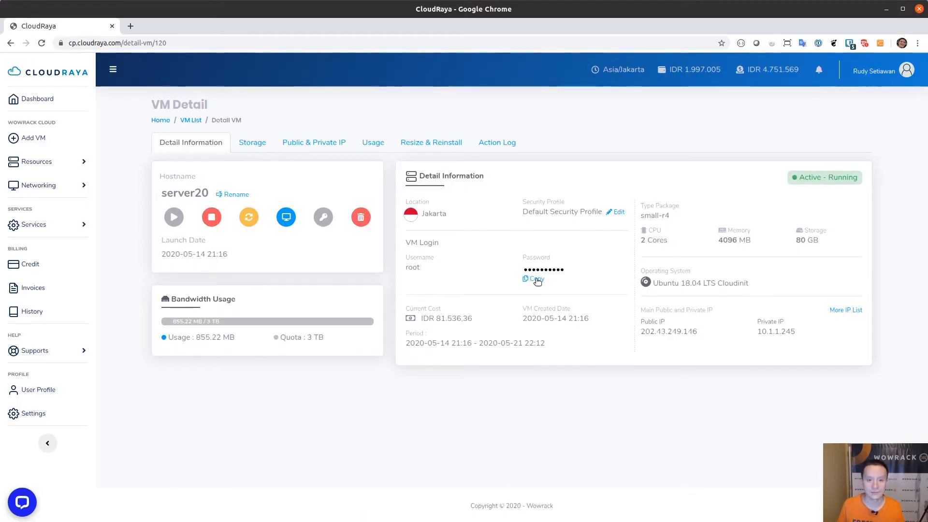
key(alt+Tab)
click(7, 82)
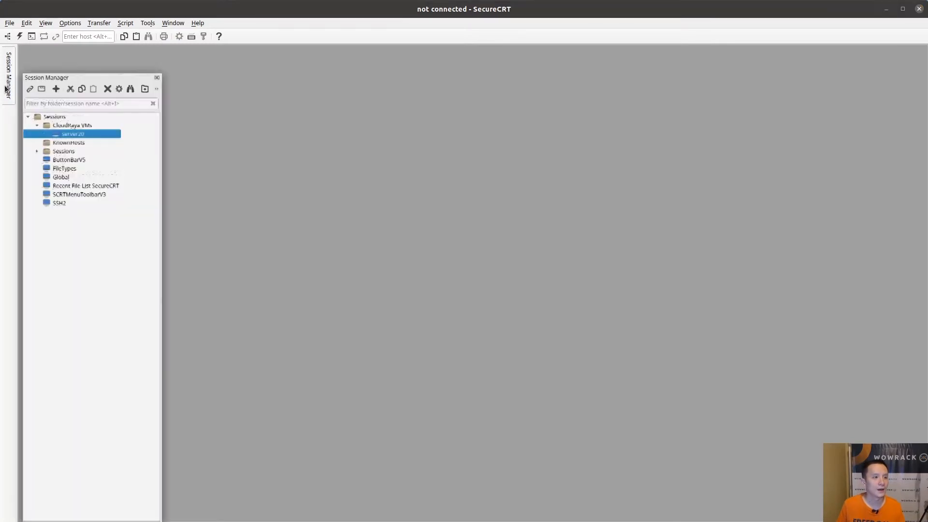
right_click(61, 111)
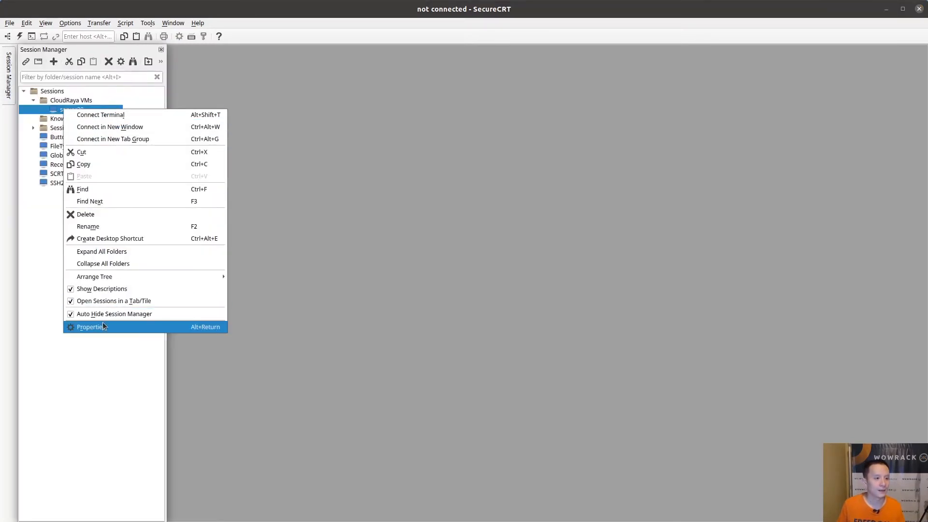
Connect to server20, skipping public key authentication, and log in as root with the saved password
click(96, 116)
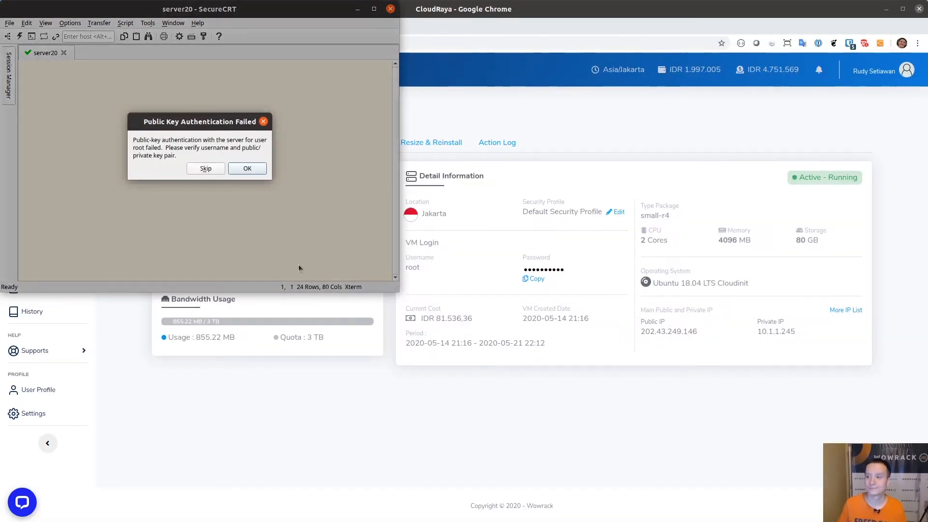
click(205, 168)
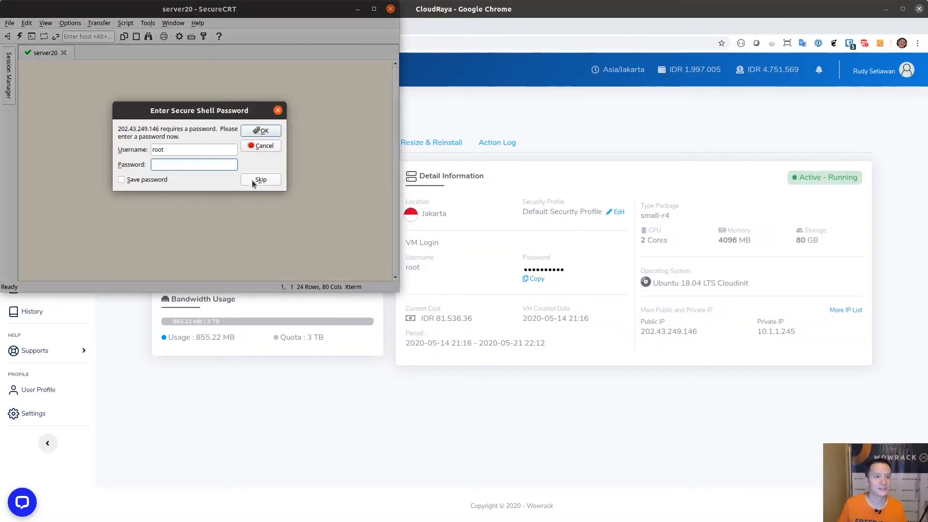
key(ctrl+v)
click(158, 181)
key(Return)
drag(400, 291, 926, 520)
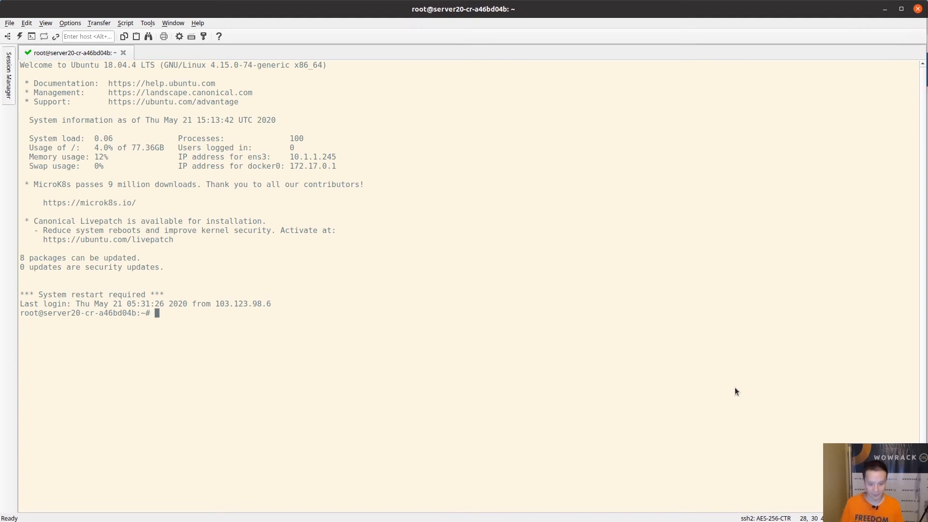
Run 'ps axu | grep nginx' to check the nginx processes on server20
text(ps axu | grep ngin)
key(BackSpace)
key(BackSpace)
text(ginx)
key(Return)
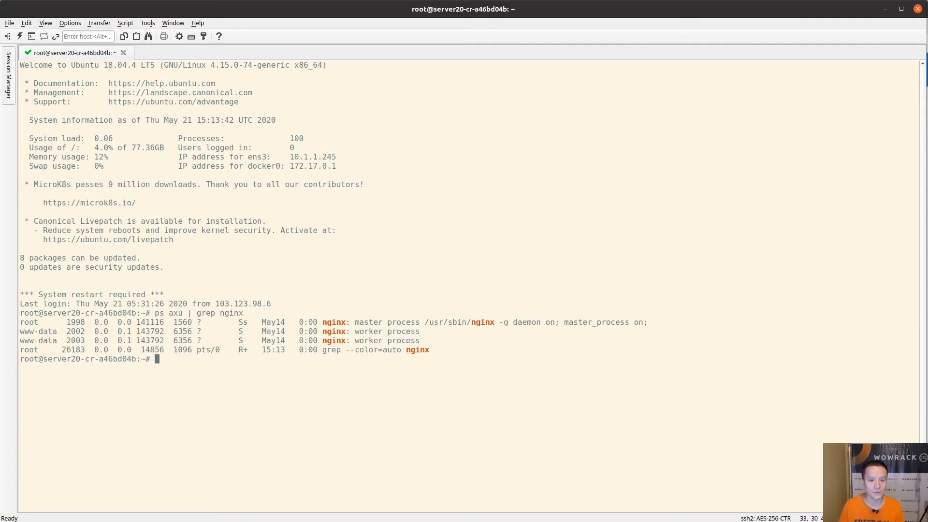
Run 'netstat -anp | grep 80' and highlight the nginx line listening on port 80
text(netstat)
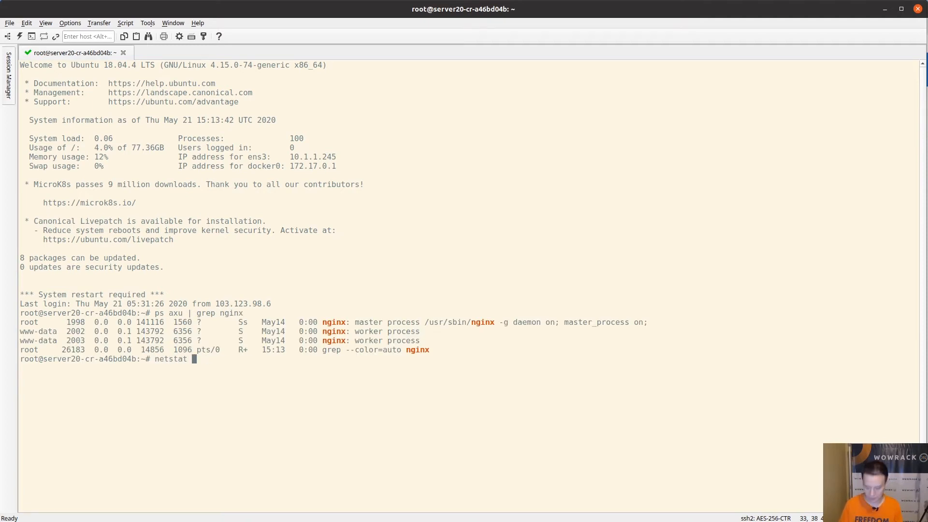
text( 0-anp | grep 890)
text(0)
key(Return)
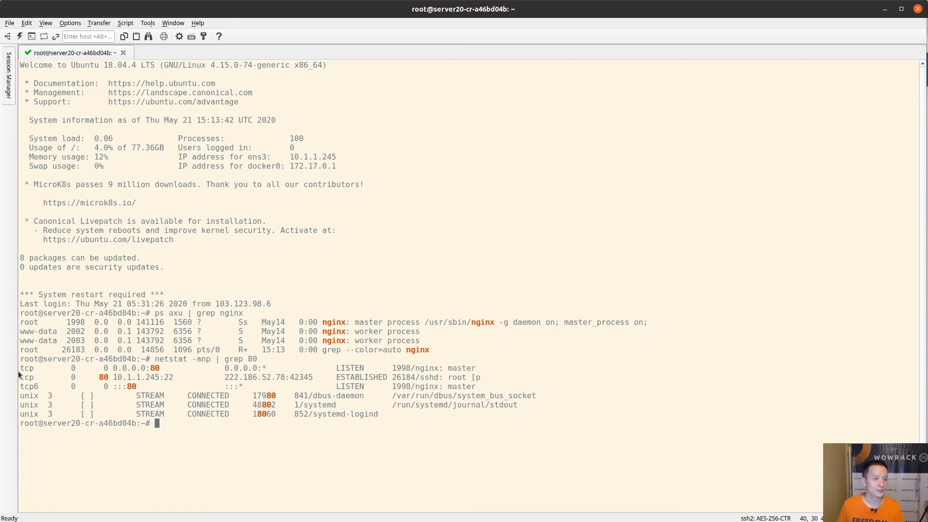
drag(24, 368, 486, 369)
click(657, 378)
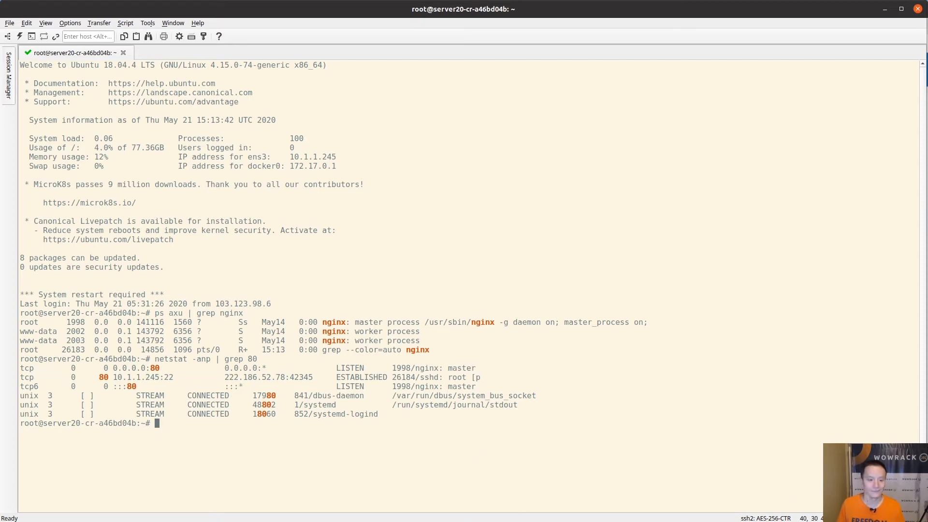
key(alt+Tab)
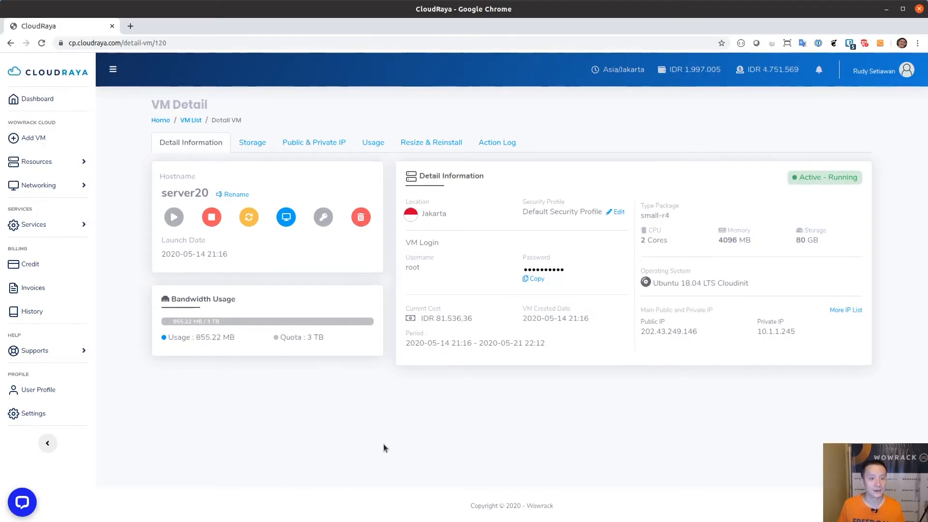
Go from the VM List to the Load Balancer list and open web-lb01's configuration
click(46, 164)
click(23, 186)
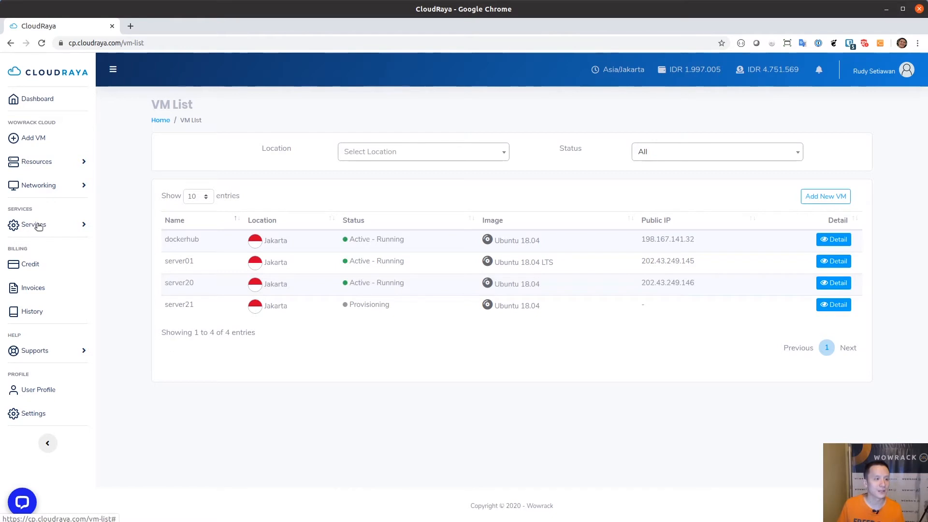
click(46, 185)
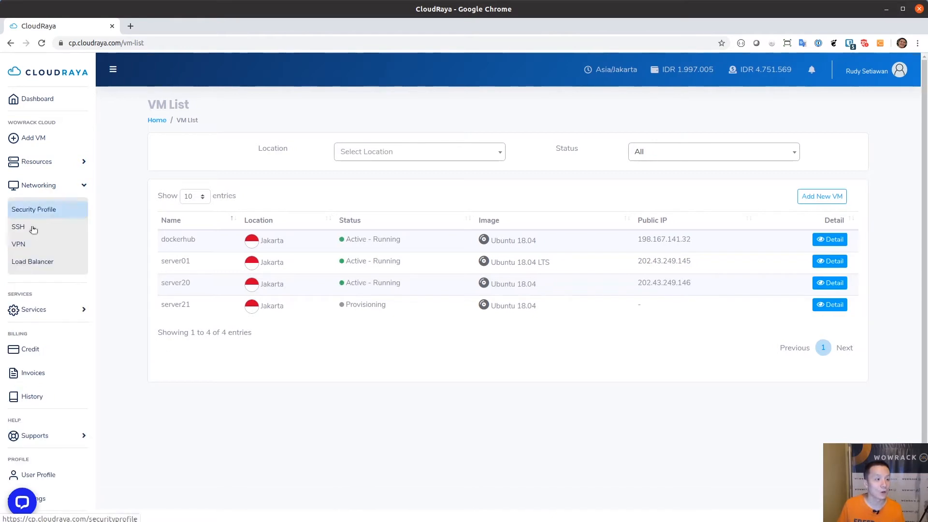
click(27, 263)
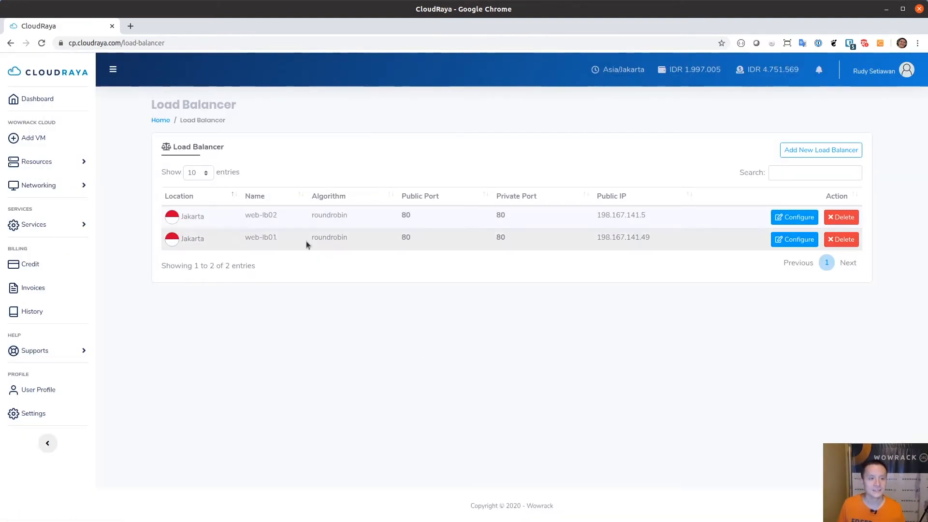
click(776, 240)
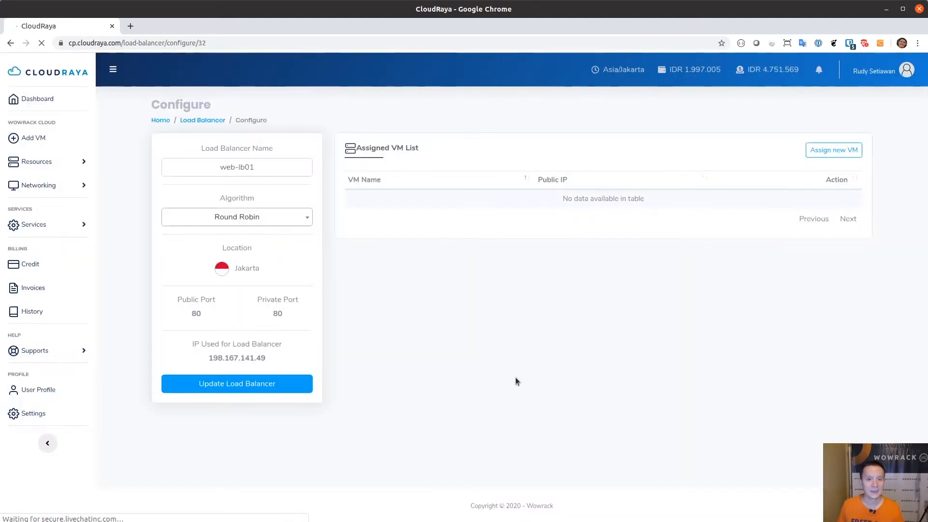
Assign server20 as a VM on load balancer web-lb01
click(827, 151)
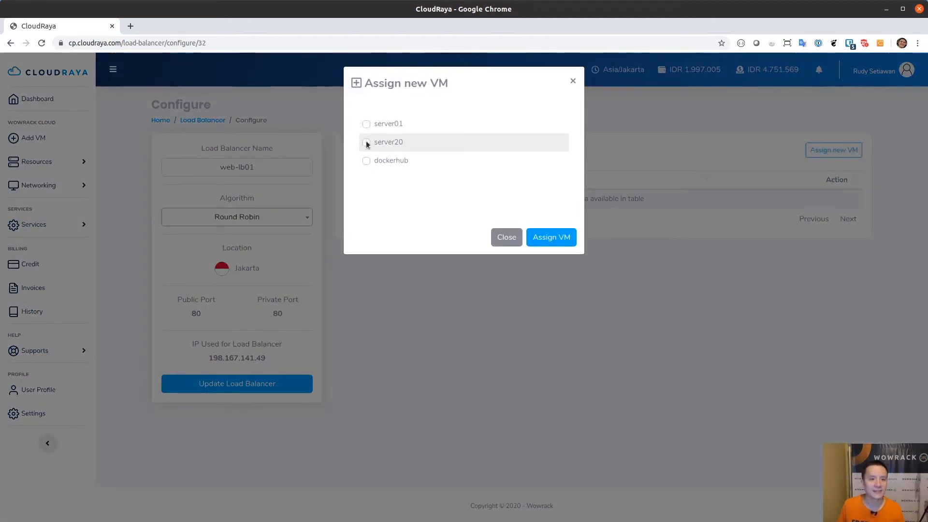
click(366, 142)
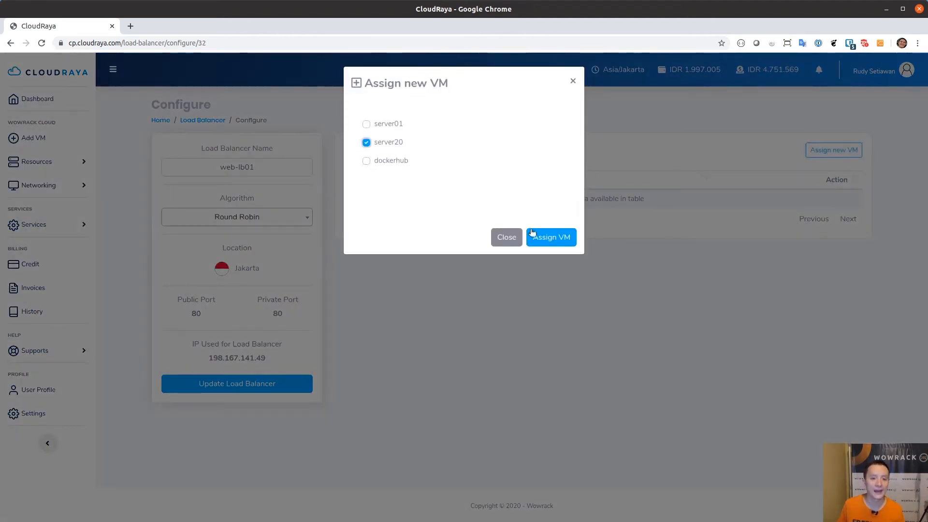
click(548, 240)
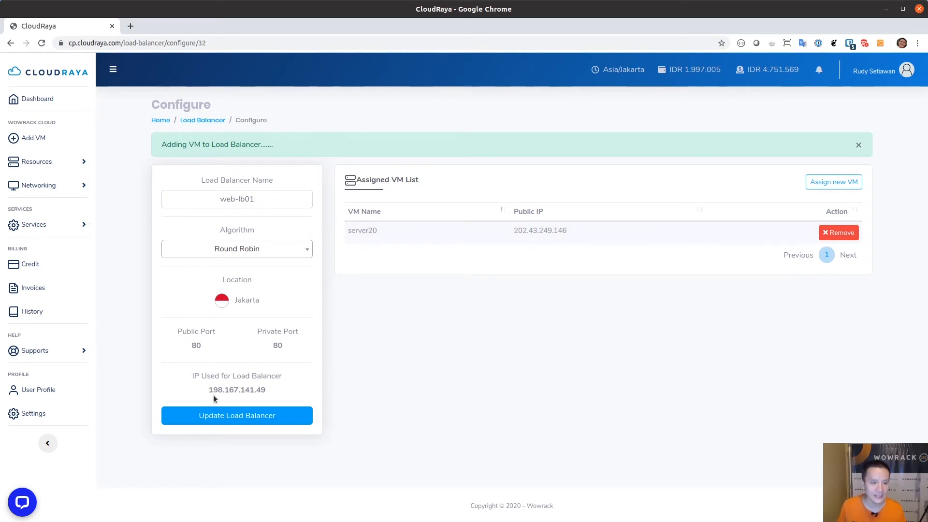
Select and copy the load balancer IP 198.167.141.49
drag(209, 389, 265, 389)
click(510, 352)
double_click(232, 359)
key(ctrl+c)
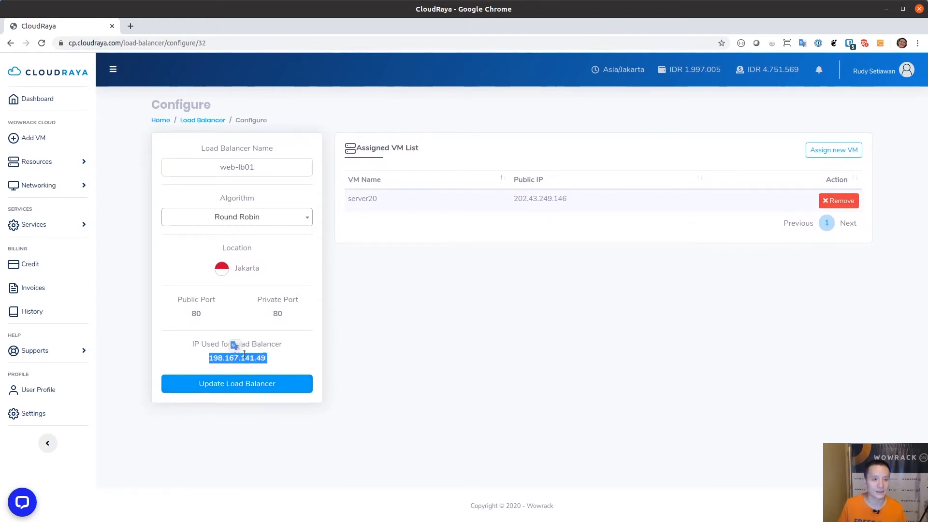
click(130, 26)
text(htt)
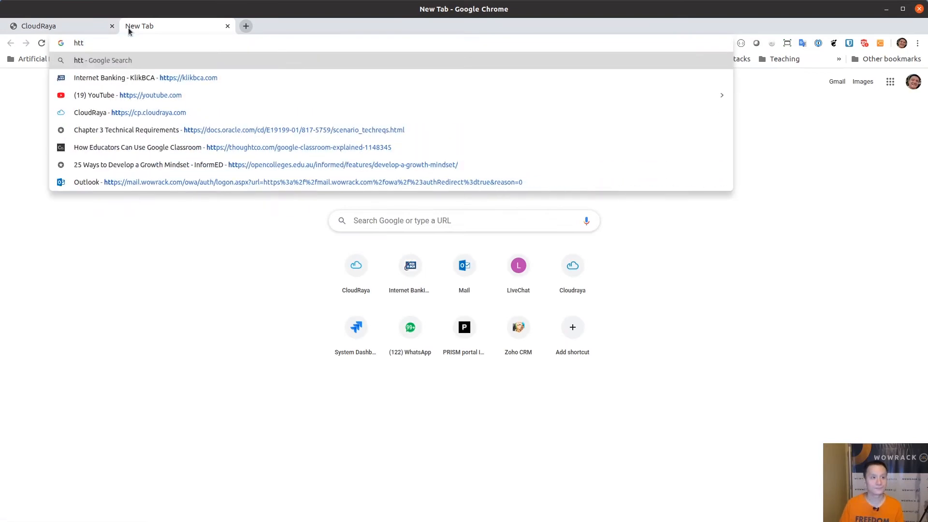
text(p://)
key(ctrl+v)
key(Return)
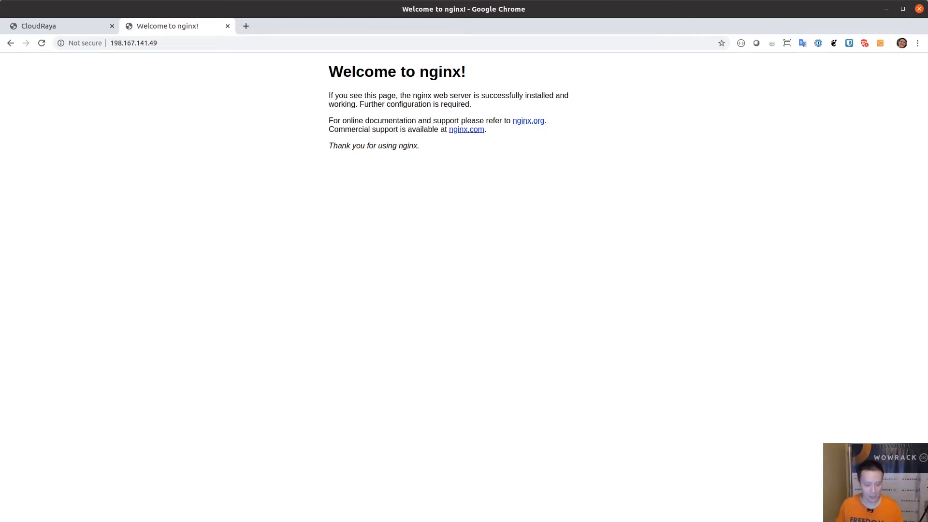
key(alt+Tab)
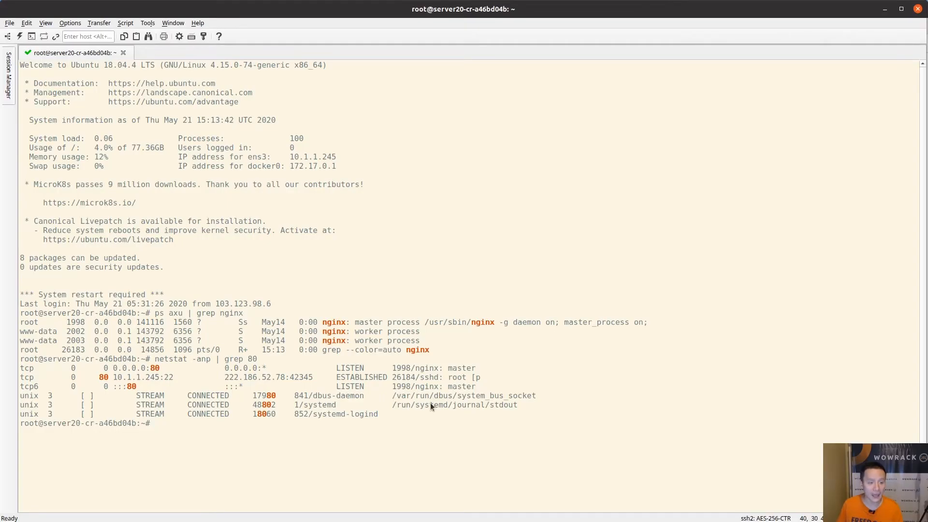
Go to /var/www/html, list its files, and open index.nginx-debian.html in vi
text(cd /var/www/html/)
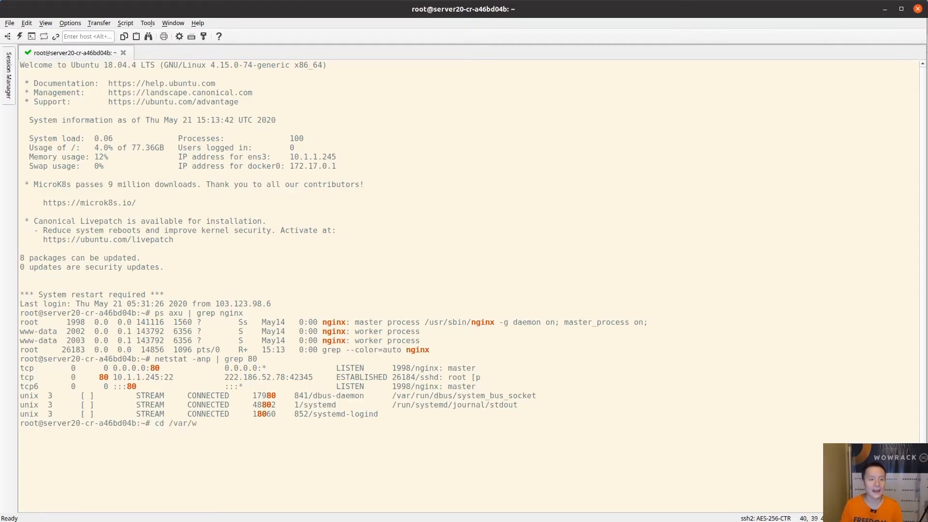
key(Return)
text(ls)
key(Return)
text(vi in)
key(Tab)
key(Return)
Replace the <h1> heading with 'Server 20 Web', save with :wq, and reload the browser page
key(Down)
key(Down)
key(Down)
key(Down)
key(Down)
key(Down)
key(Down)
key(Down)
key(Down)
key(Down)
key(Down)
key(Down)
key(Down)
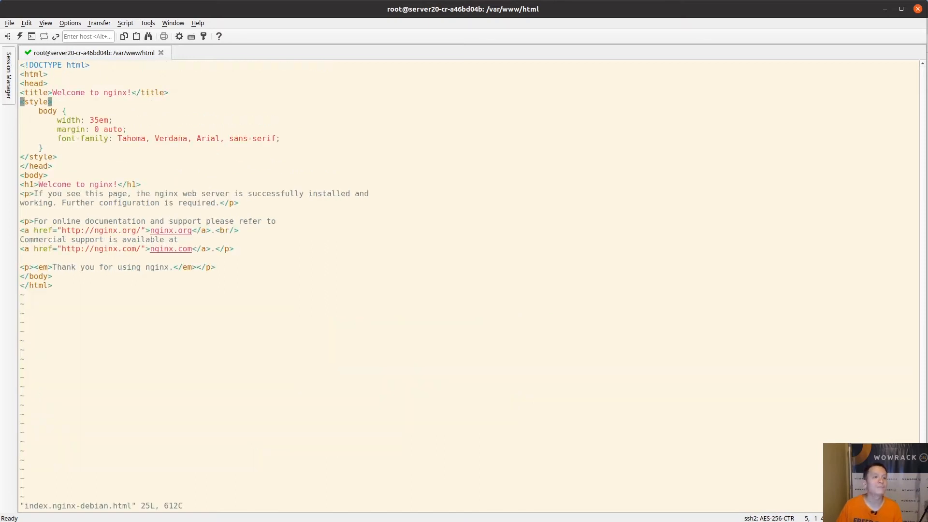
key(Right)
key(Right)
key(Right)
key(Right)
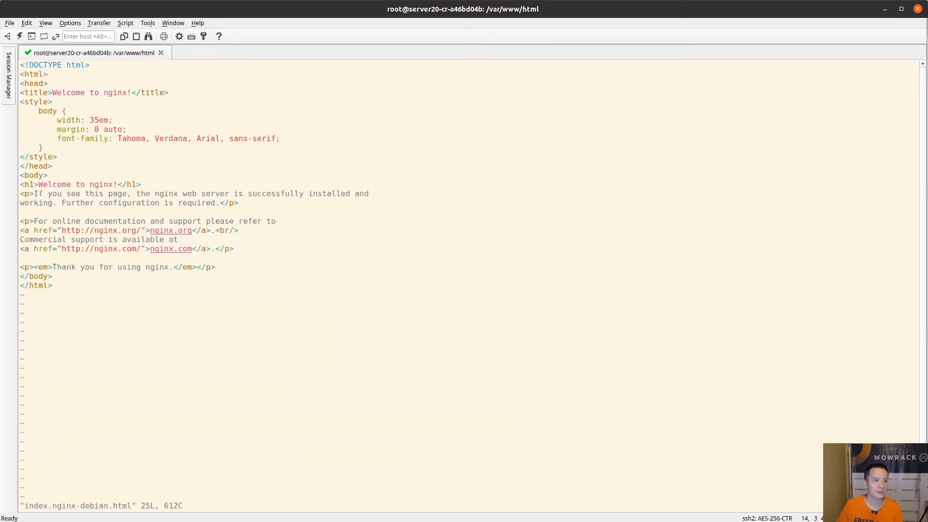
key(shift+c)
text(Server 2)
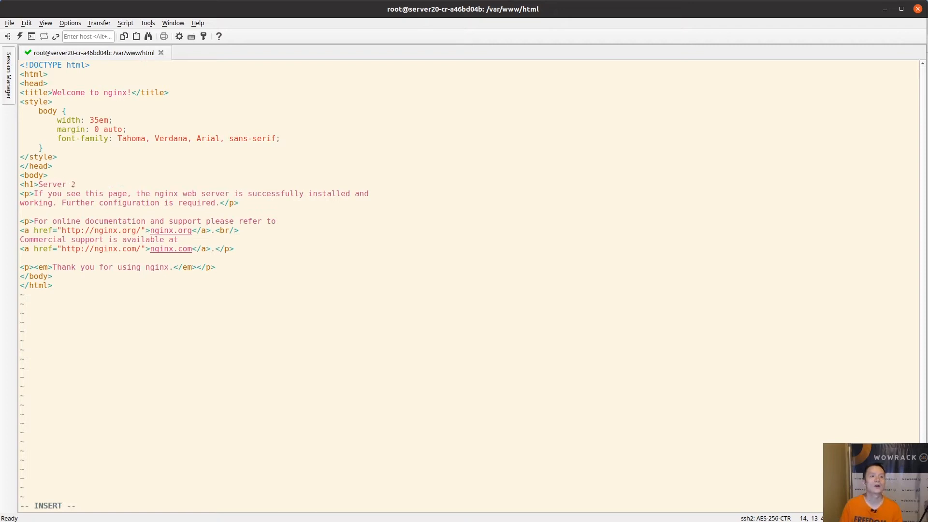
text(0 Web</hg)
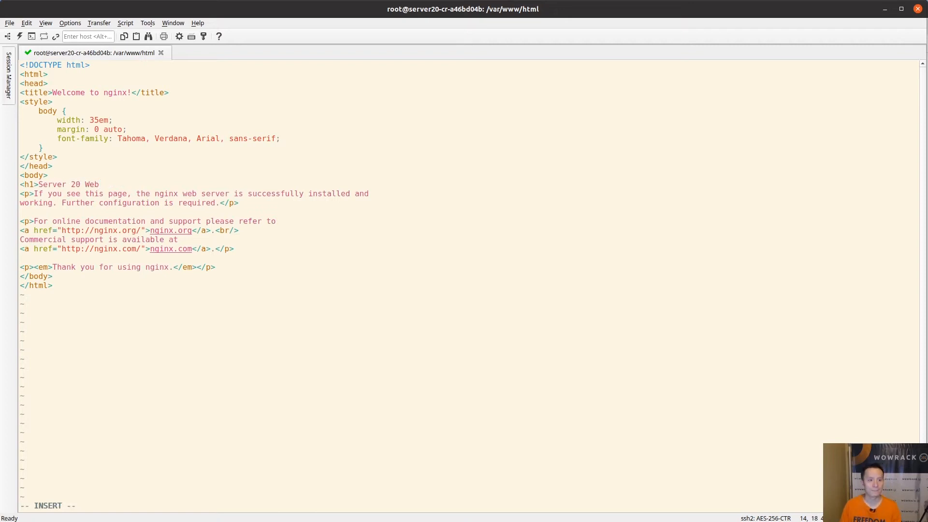
key(BackSpace)
text(1>)
key(Escape)
text(:wq)
key(Return)
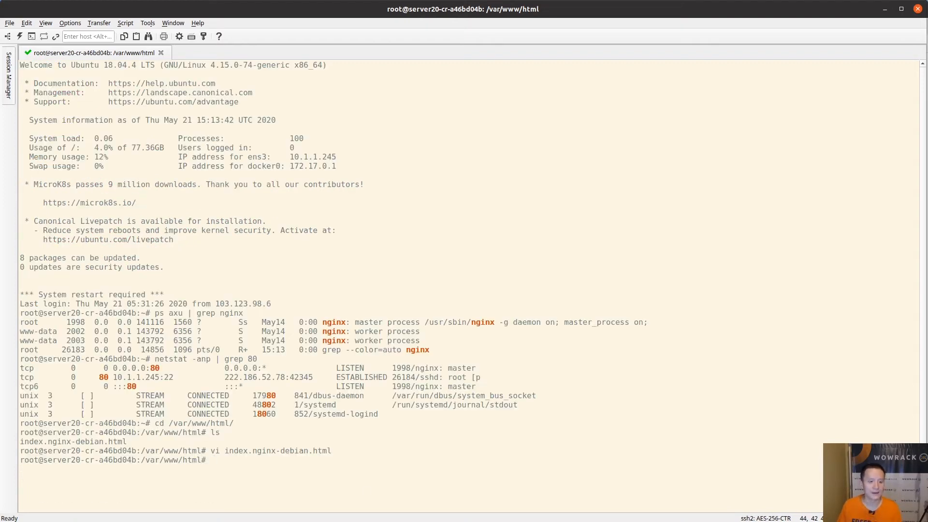
key(alt+Tab)
key(F5)
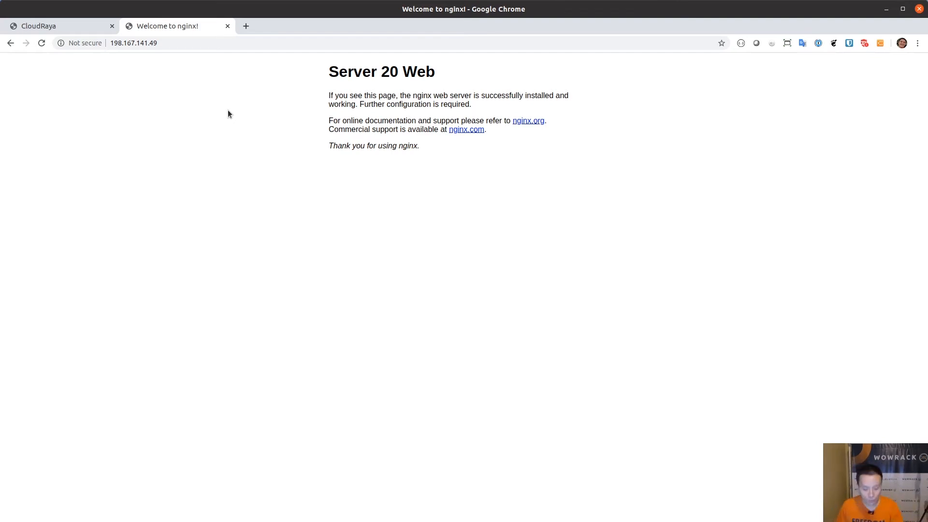
Reload 198.167.141.49 to show the Server 20 Web page, then go back to CloudRaya
click(42, 43)
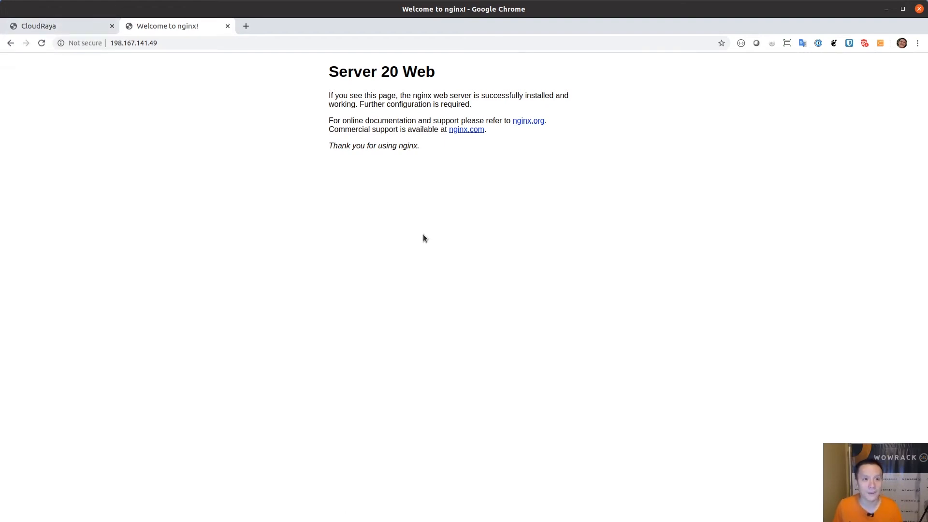
click(82, 29)
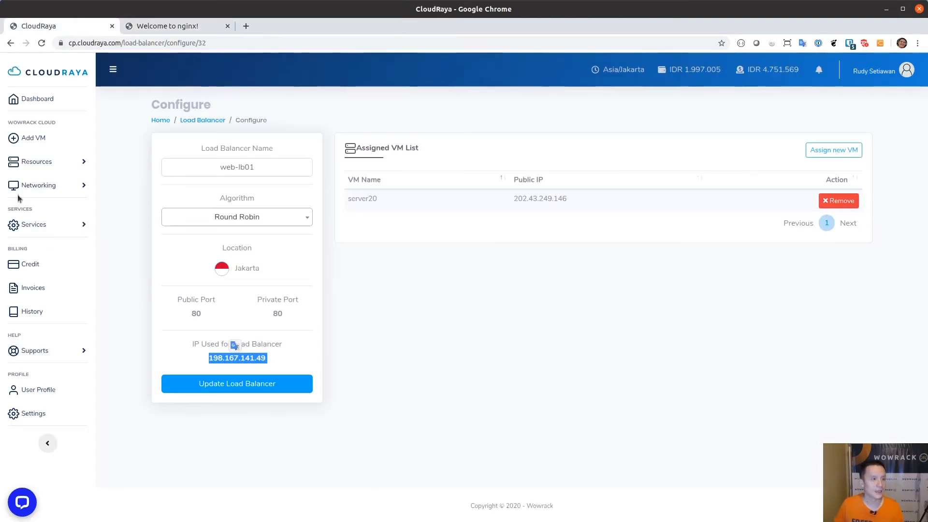
click(38, 165)
View server21's details from the VM List, showing it still provisioning
click(23, 185)
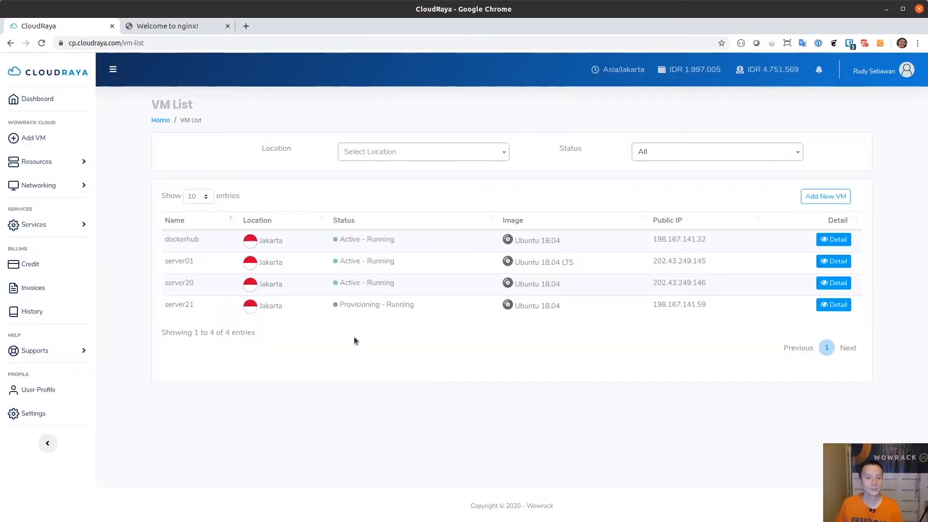
click(833, 306)
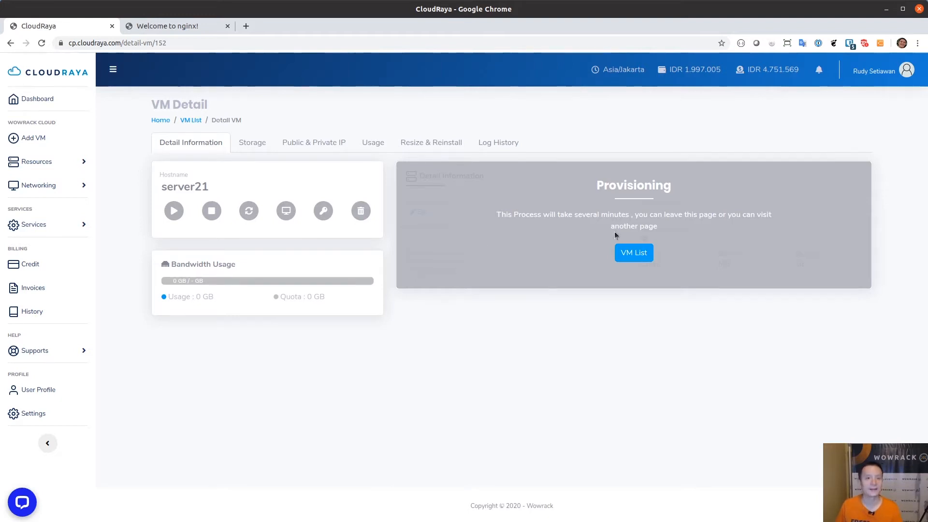
click(32, 166)
Return to the VM List to see server21's public IP 198.167.141.59
click(25, 188)
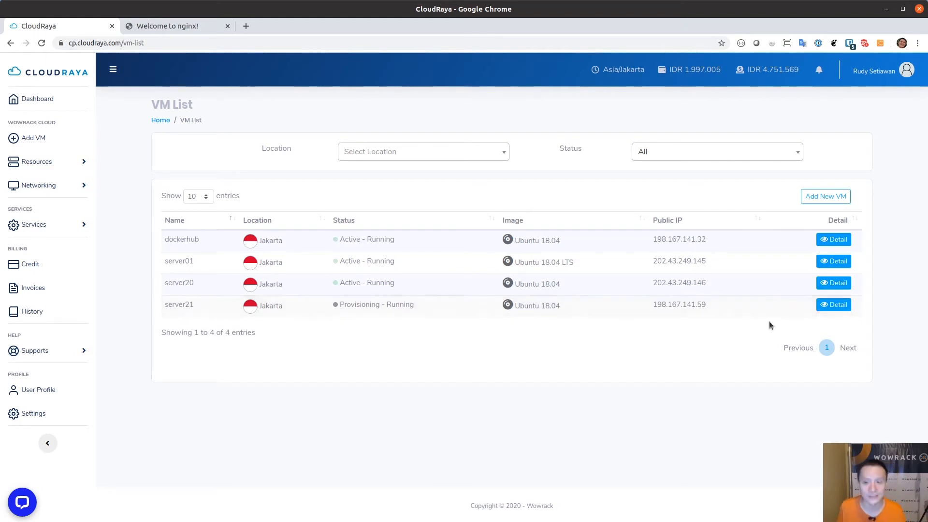
Copy server21's public IP 198.167.141.59 and bring up SecureCRT's CloudRaya VMs session folder
click(832, 305)
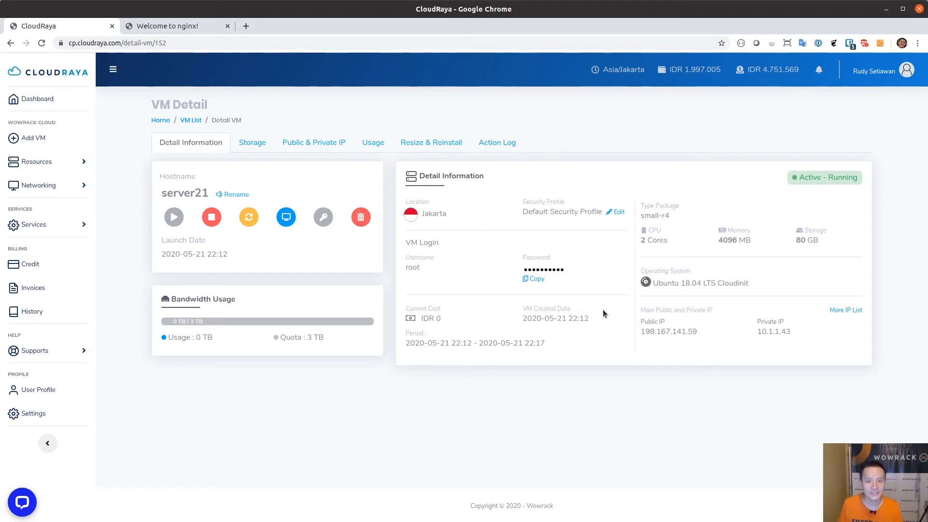
double_click(678, 332)
key(ctrl+c)
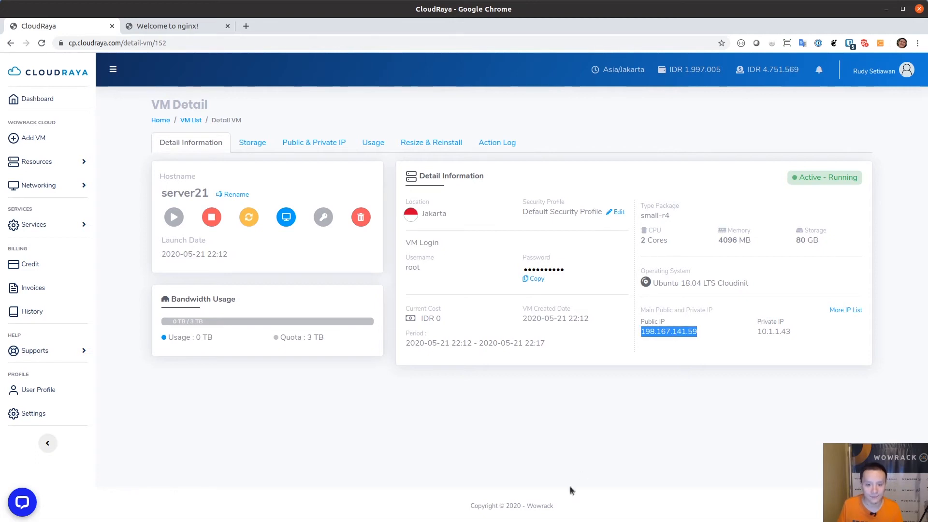
key(alt+Tab)
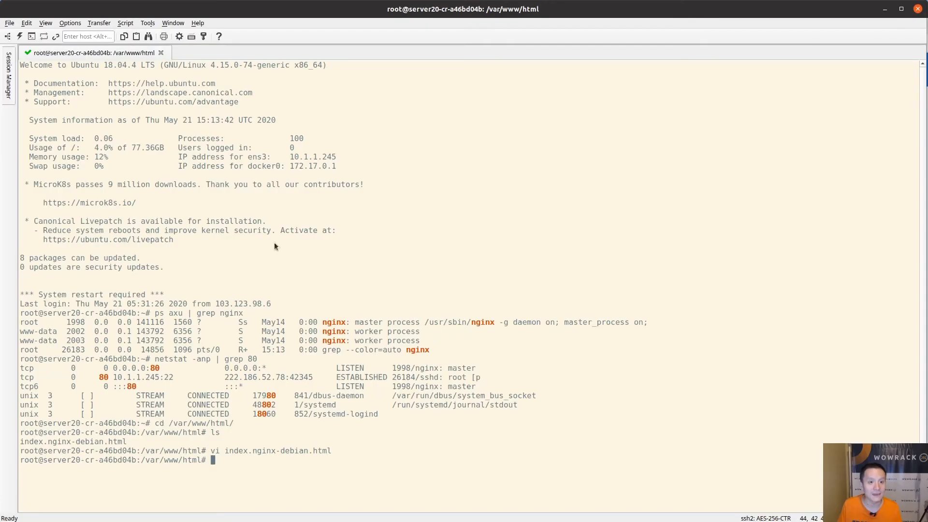
click(10, 80)
right_click(74, 101)
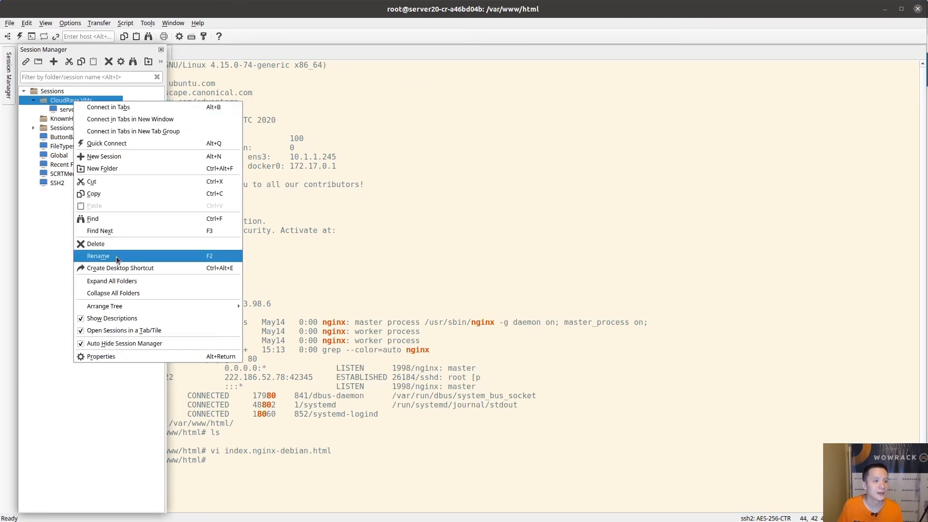
Create a SecureCRT session named server21 for root at 198.167.141.59
click(152, 159)
key(Return)
key(ctrl+v)
key(Tab)
key(Tab)
key(Tab)
text(root)
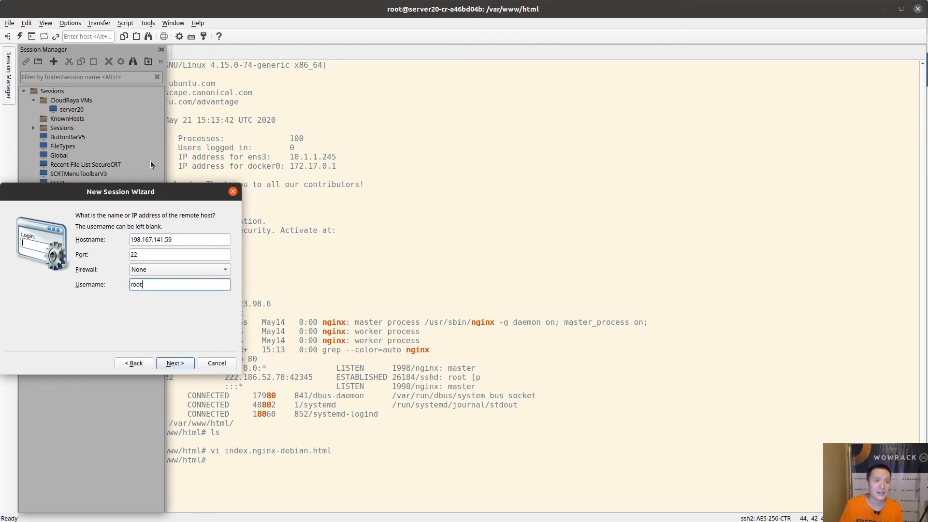
key(Return)
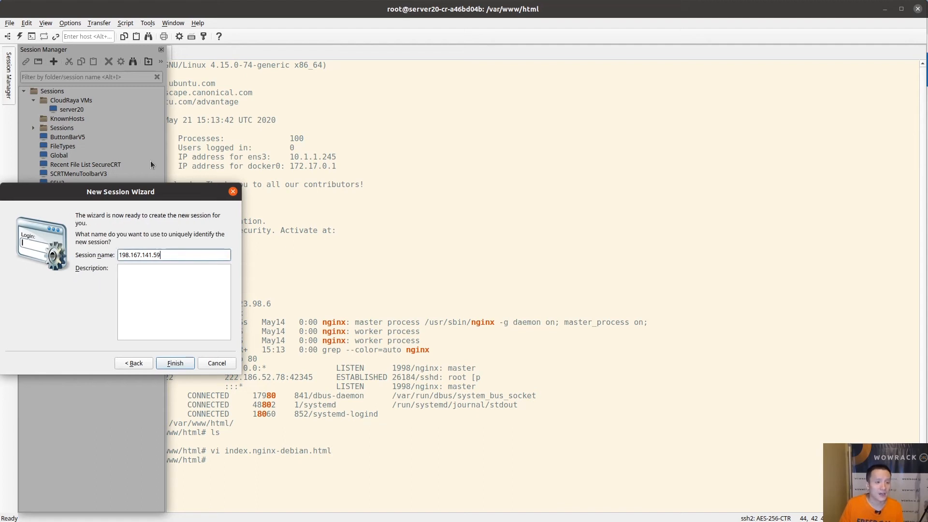
key(ctrl+a)
text(server21)
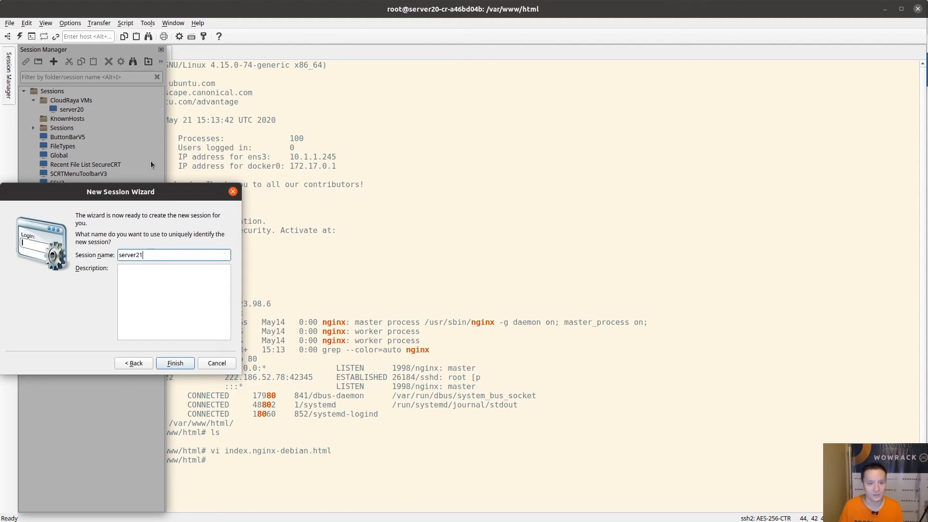
key(Return)
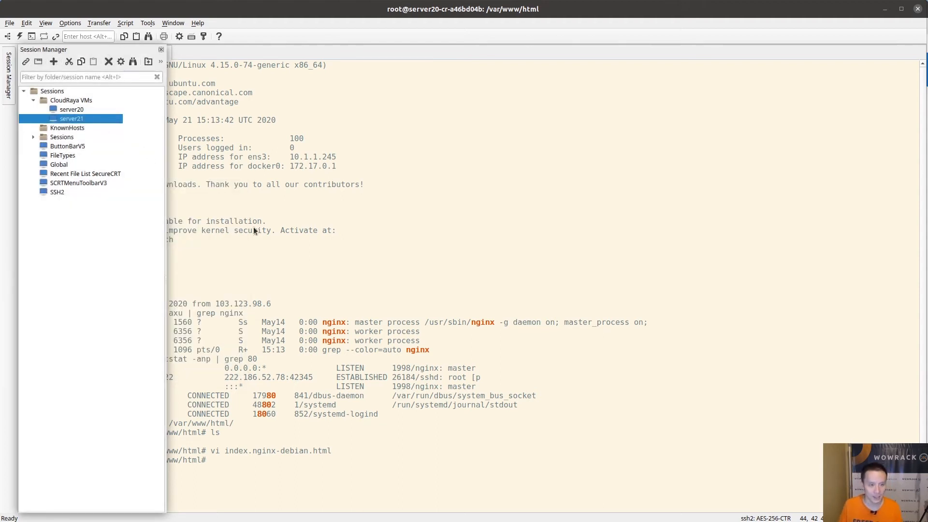
Copy server21's root password from the CloudRaya page
click(335, 297)
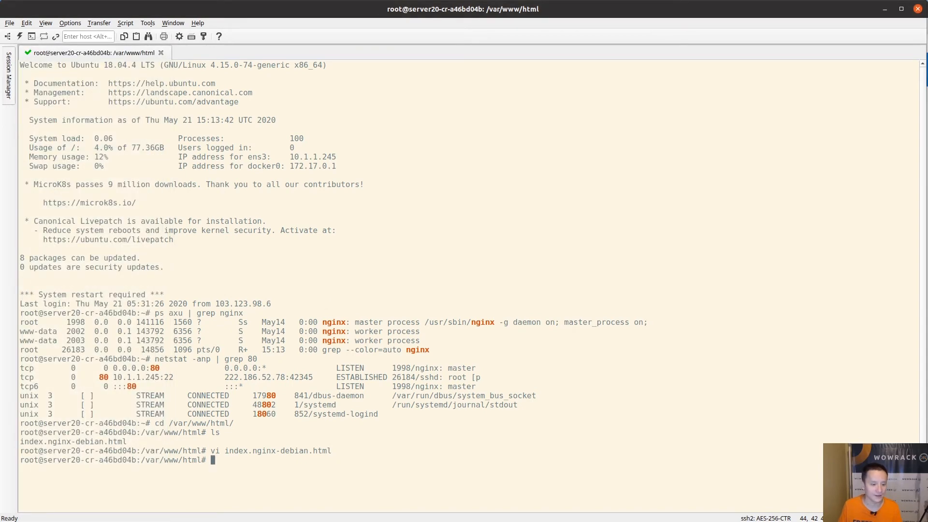
key(alt+Tab)
click(535, 280)
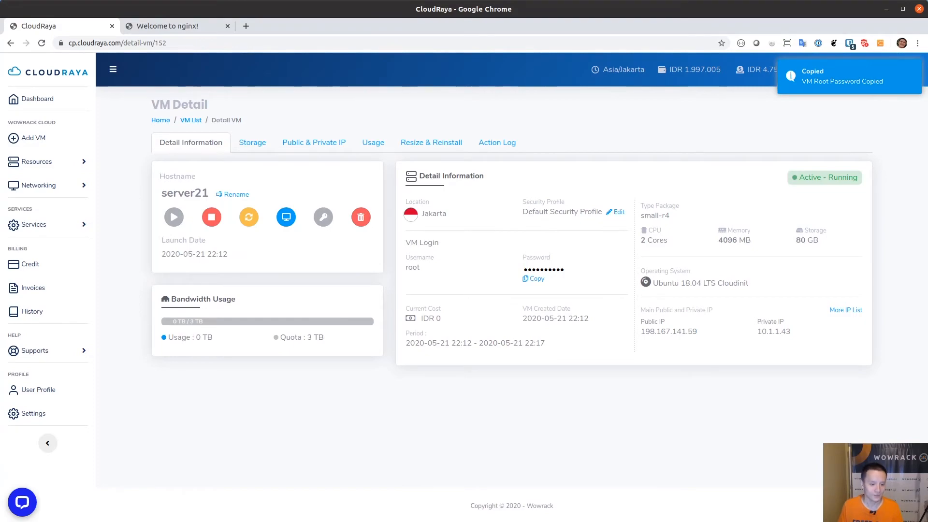
key(alt+Tab)
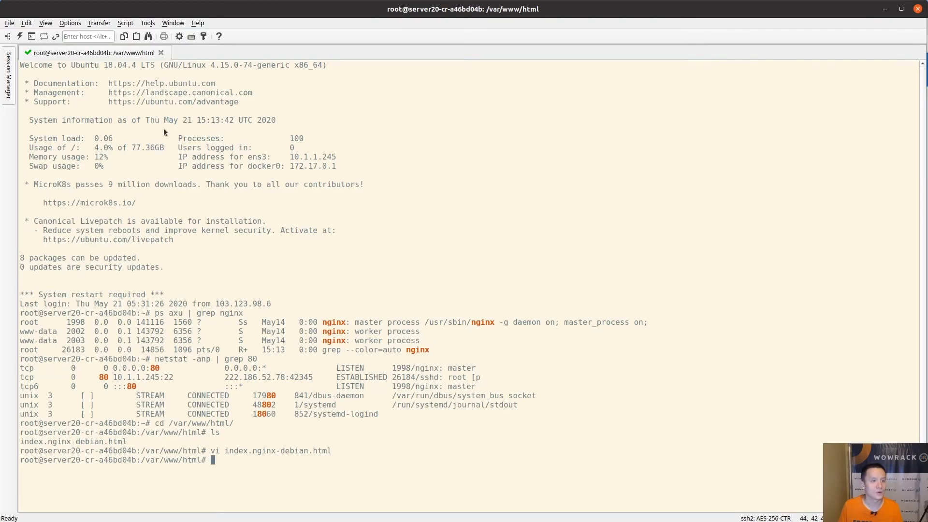
Connect to the server21 session, accept its host key, and log in with the pasted password
click(8, 92)
double_click(66, 119)
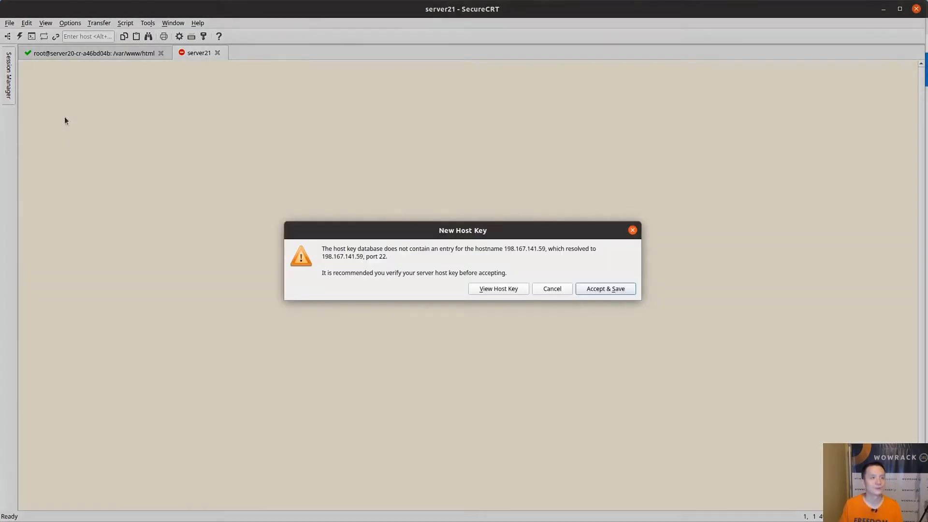
key(Return)
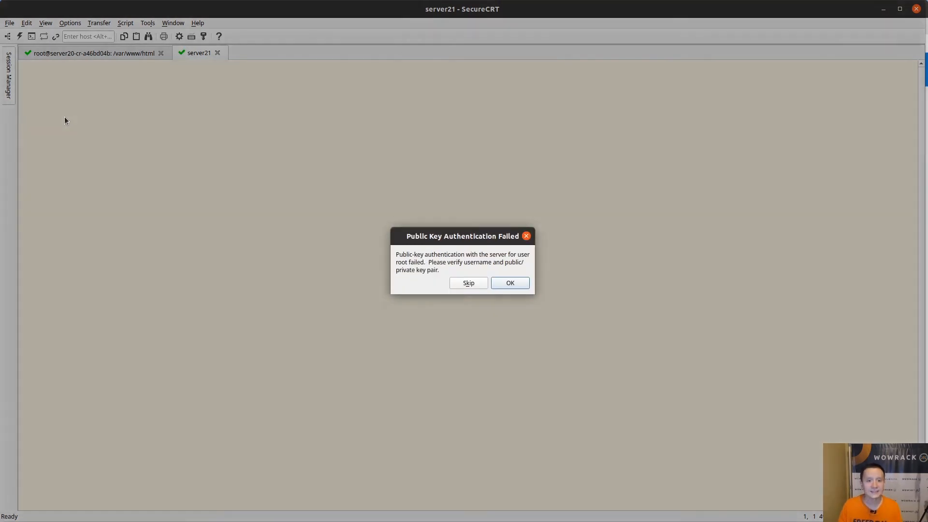
key(Return)
key(ctrl+v)
key(Tab)
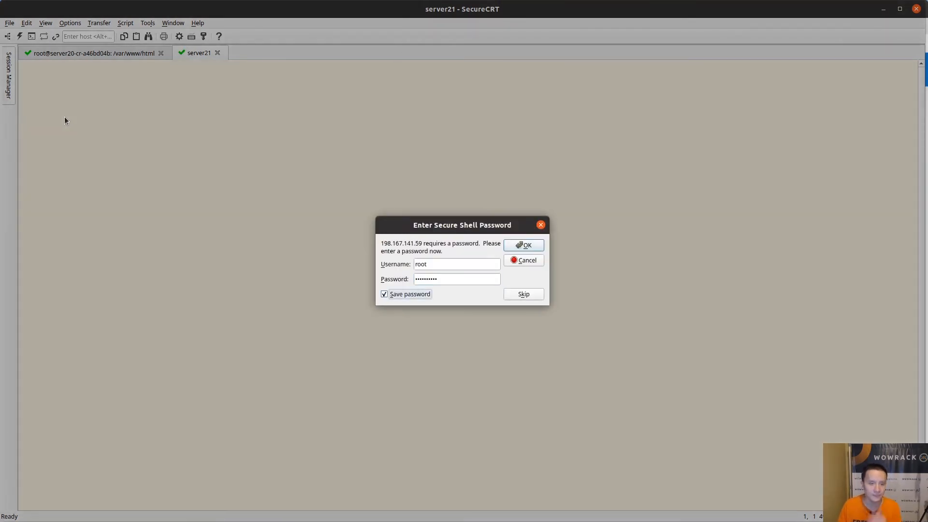
key(Return)
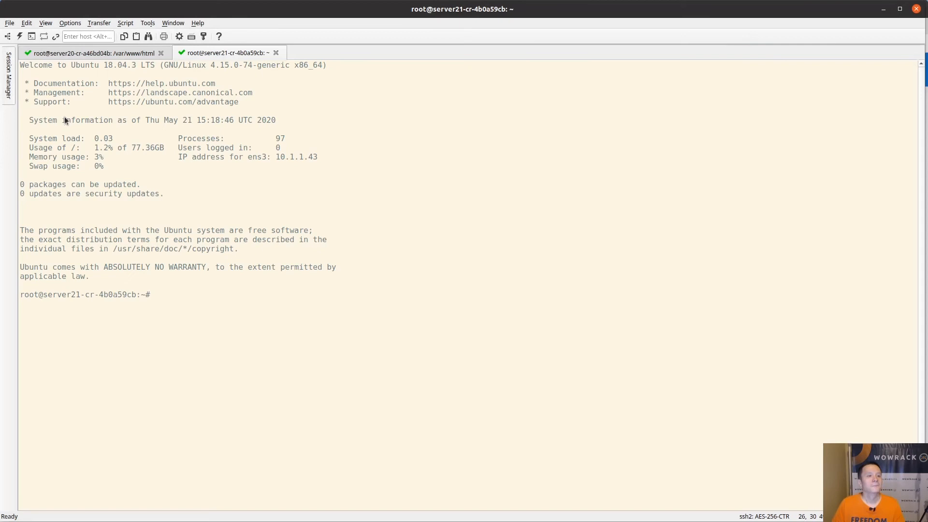
Check 'ps axu | grep nginx', then run 'apt-get update && apt-get install nginx', confirming with y
text(ps axu | grep nginx)
key(Return)
text(apt-get update)
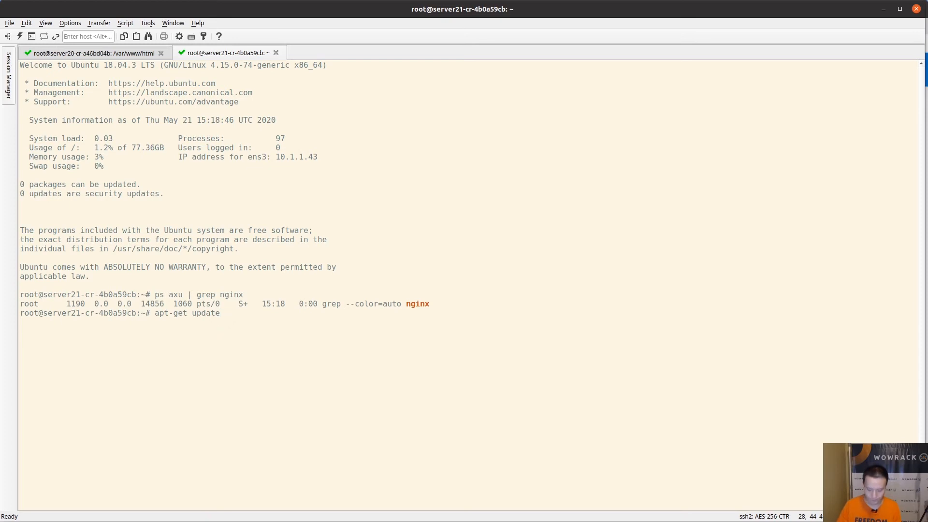
text( && apt-get install nginx)
key(Return)
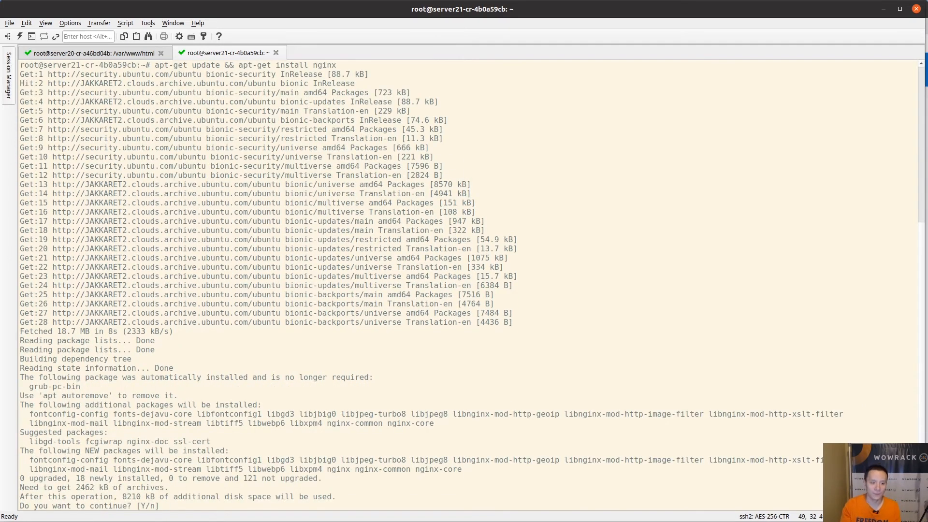
text(y)
key(Return)
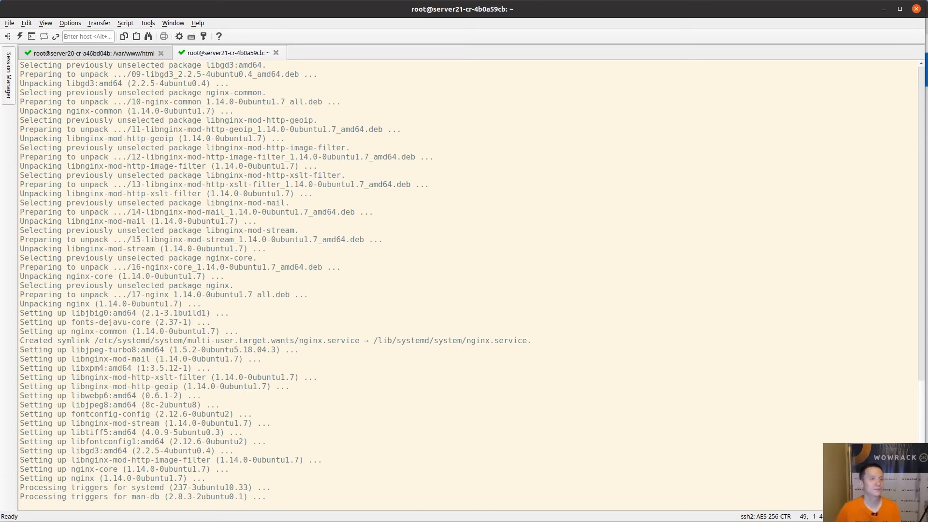
On the server21 terminal, check that nginx is running with ps axu | grep nginx
key(ctrl+Tab)
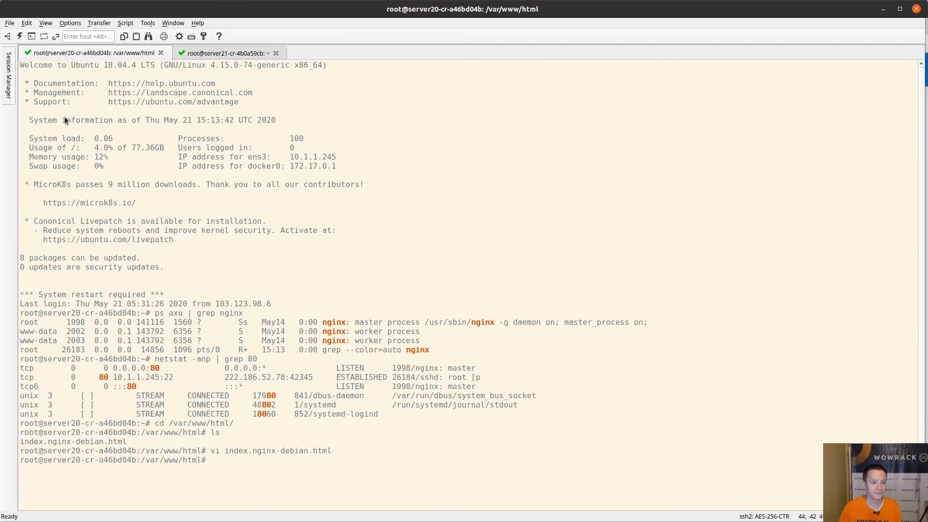
key(ctrl+Tab)
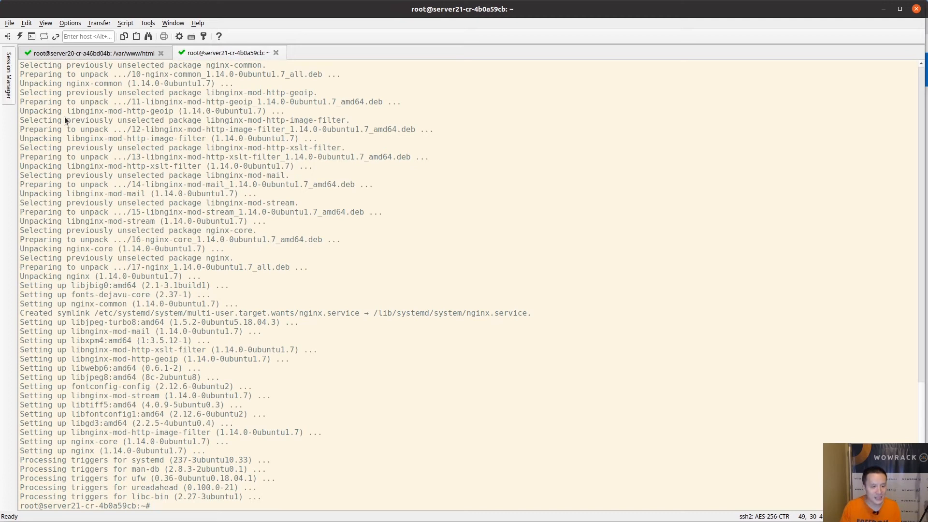
text(ps axu | grep nginx)
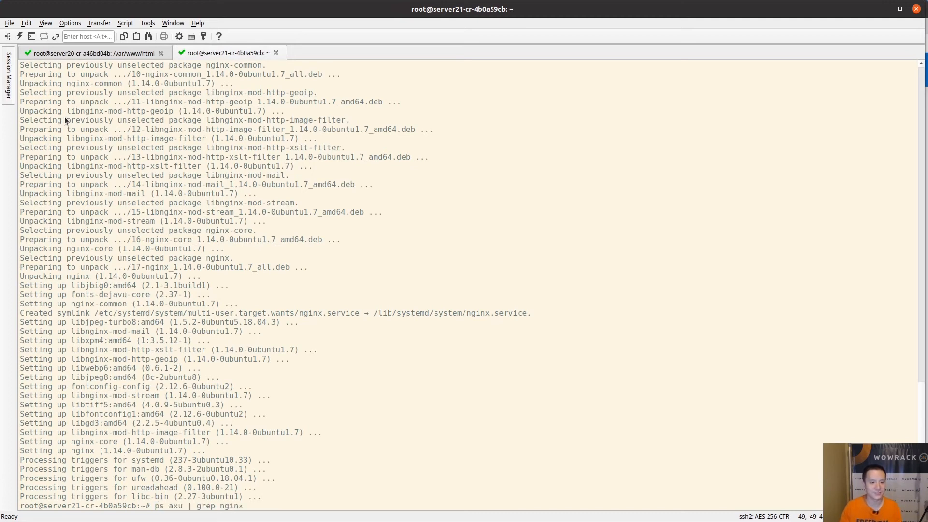
key(Return)
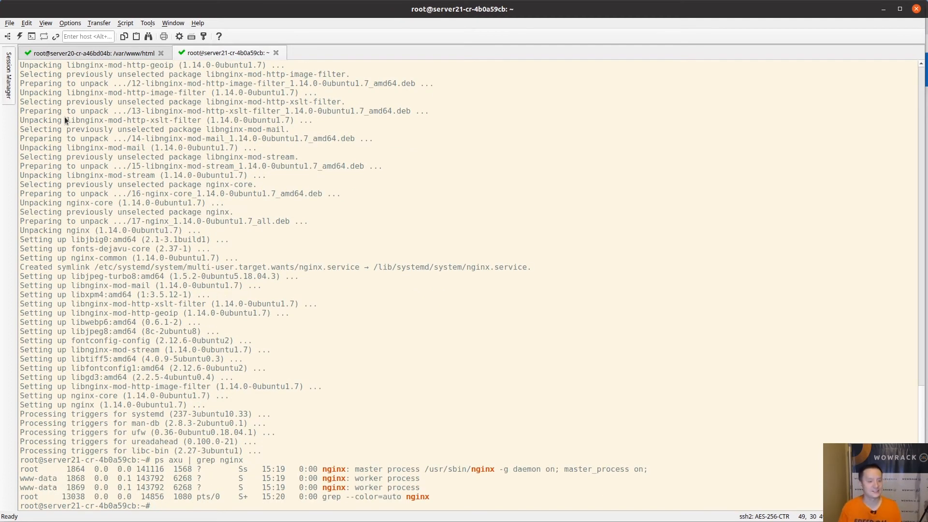
In /var/www/html, list the files and open index.nginx-debian.html in vi
text(cd /var/www/html/)
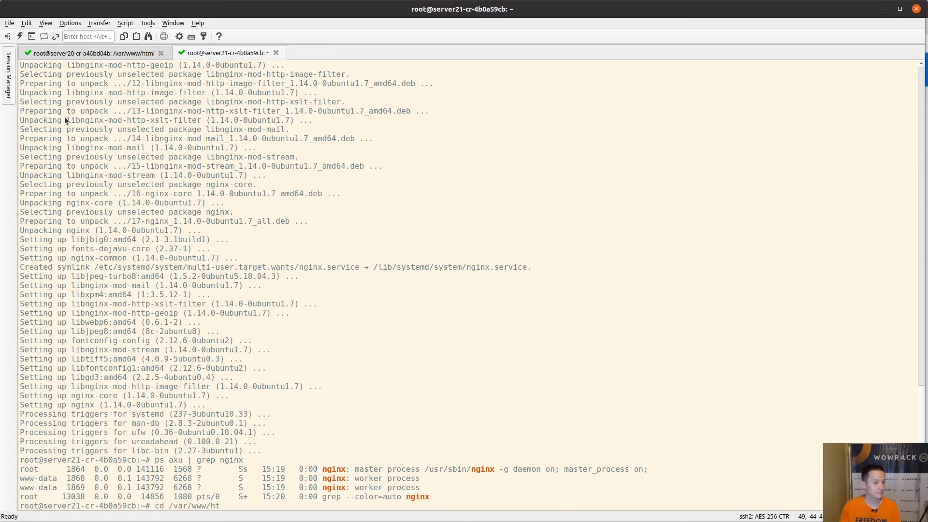
key(Return)
text(ls)
key(Return)
text(vi index.nginx-debian.html)
key(Return)
key(Down)
key(Down)
key(Down)
key(Down)
key(Down)
key(Down)
key(Down)
key(Down)
key(Down)
Replace the page's h1 heading with 'Server 21' and save the file with :wq
key(Right)
key(Right)
key(Right)
key(Right)
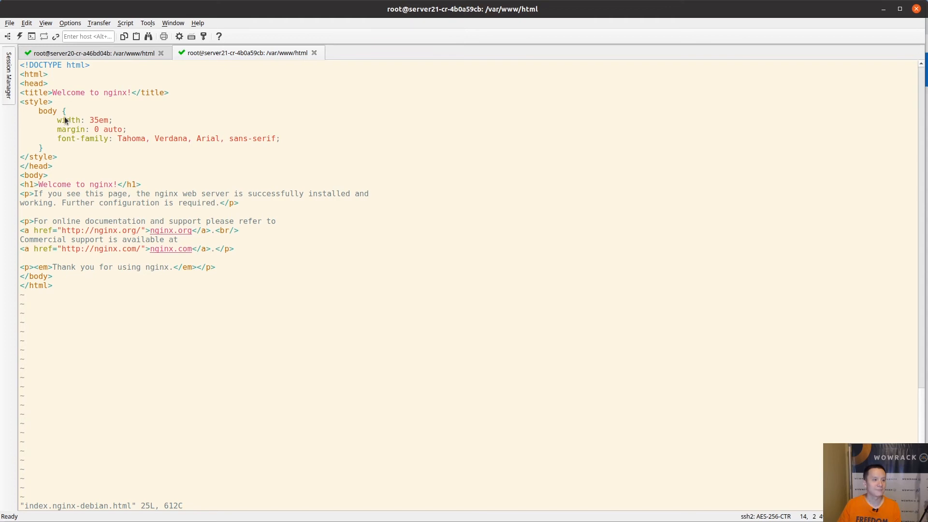
key(shift+c)
text(Server 21</)
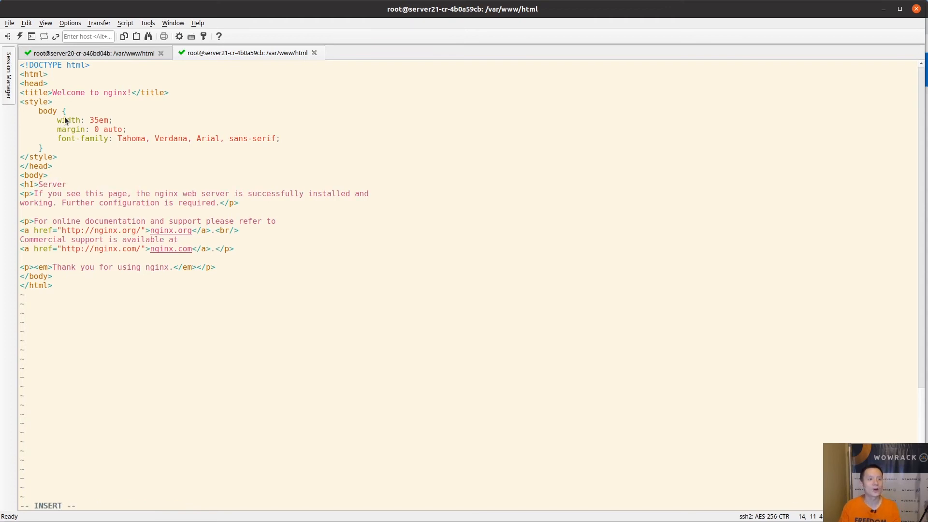
text(h1>)
key(Escape)
text(:wq)
key(Return)
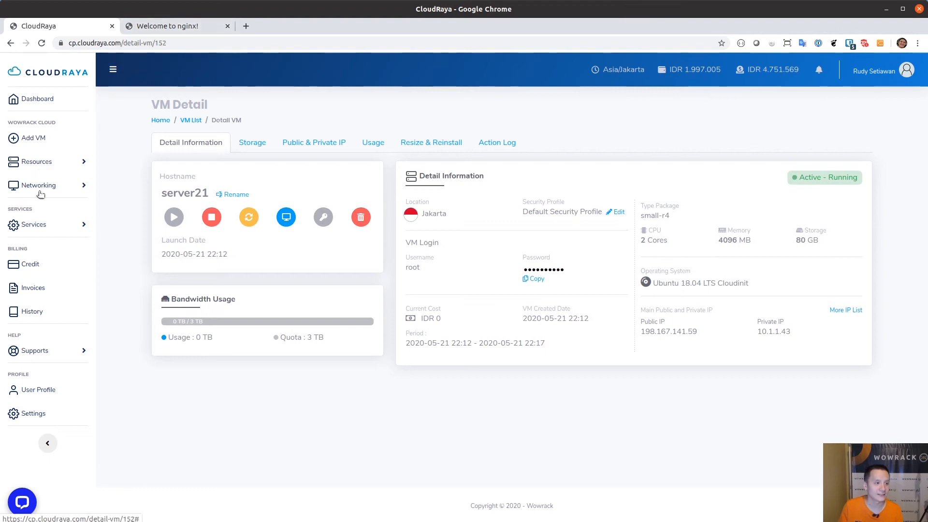
Assign server21 to the web-lb01 load balancer from its Networking > Load Balancer configuration
click(41, 194)
click(49, 263)
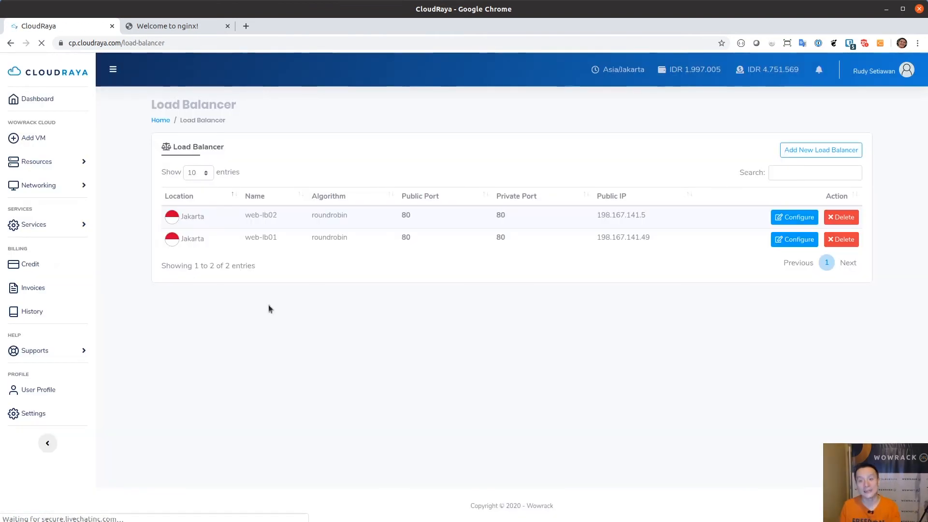
click(793, 241)
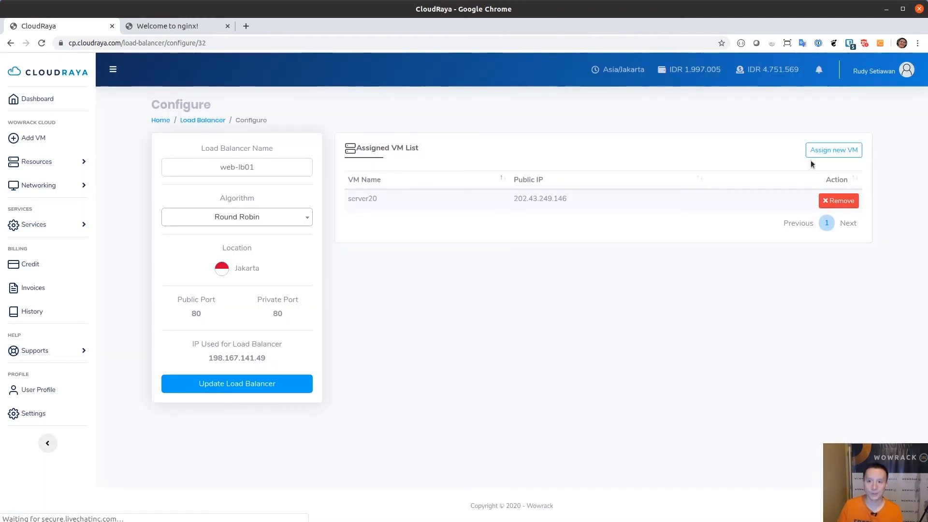
click(830, 152)
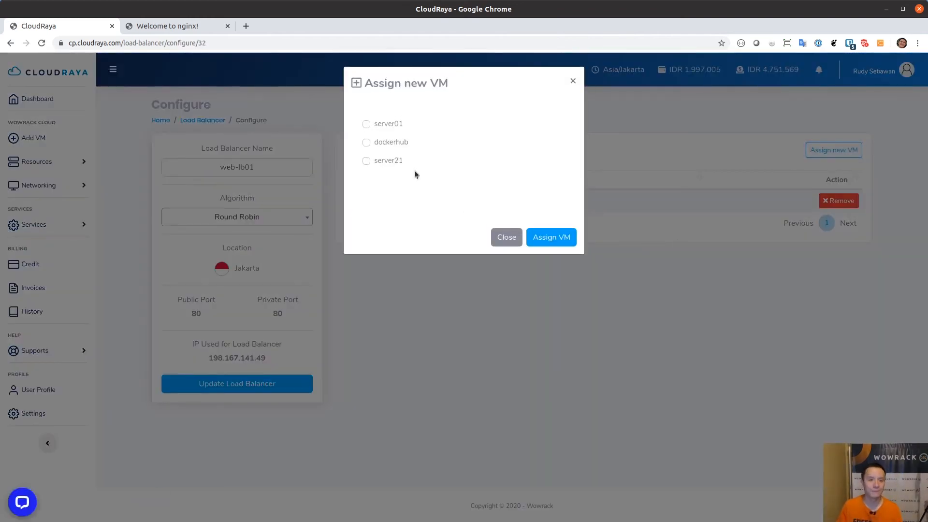
click(387, 160)
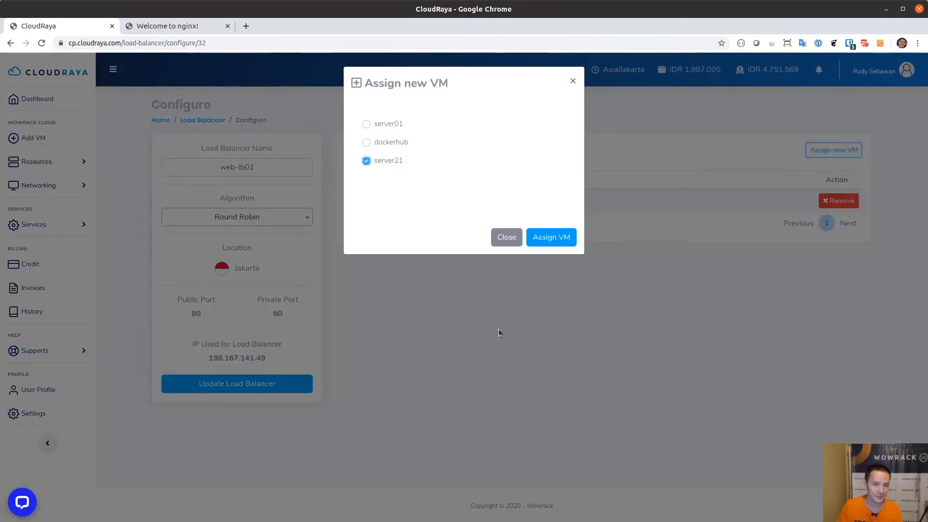
click(551, 239)
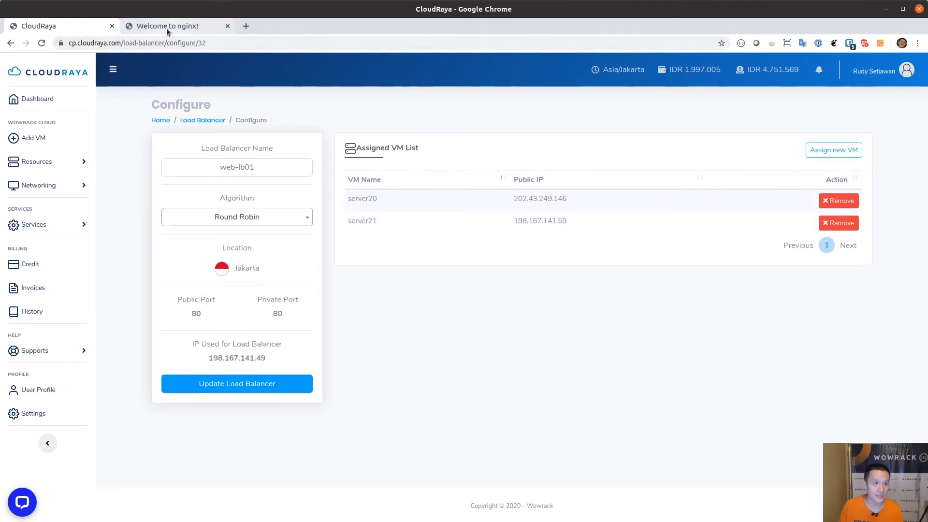
Open the page at load balancer IP 198.167.141.49, which shows the Server 20 Web heading
drag(207, 358, 269, 362)
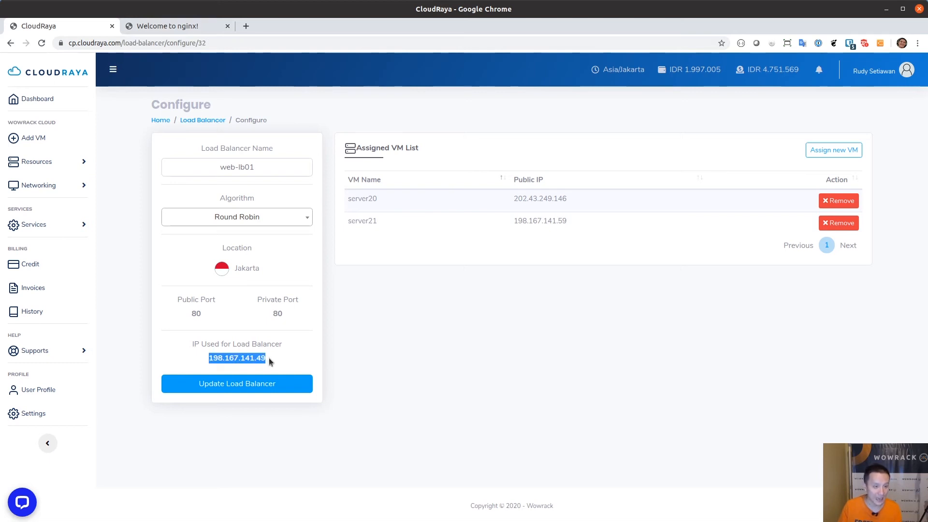
click(175, 26)
drag(324, 71, 435, 95)
click(529, 318)
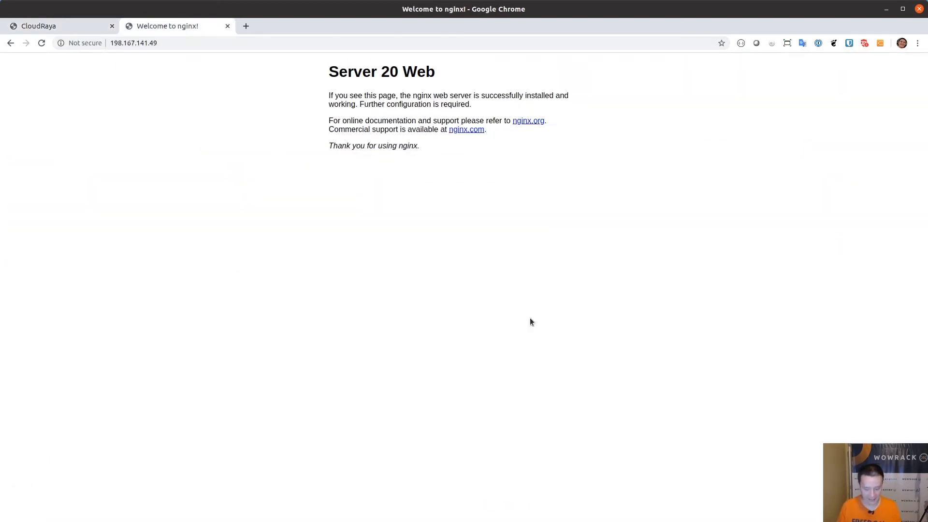
Reload the page repeatedly to watch it alternate between Server 20 Web and Server 21
key(F5)
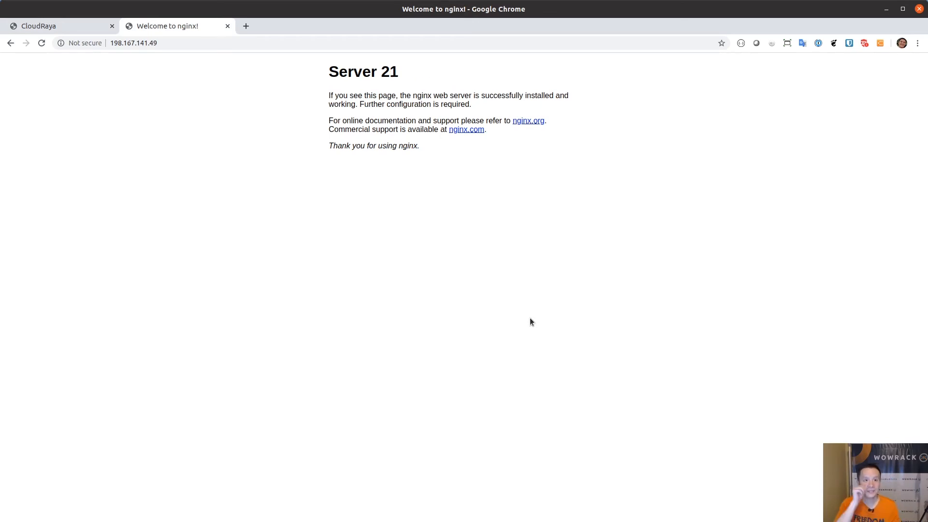
key(F5)
key(F5)
key(F5)
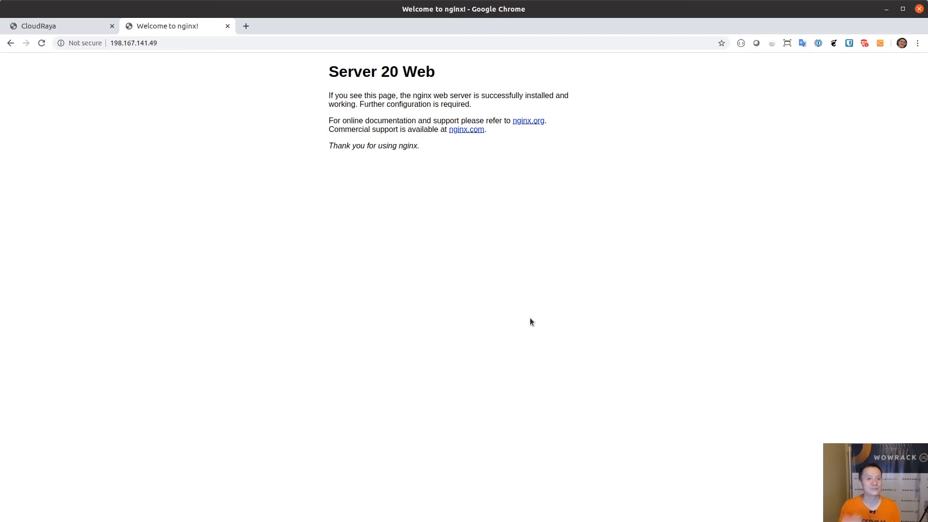
key(F5)
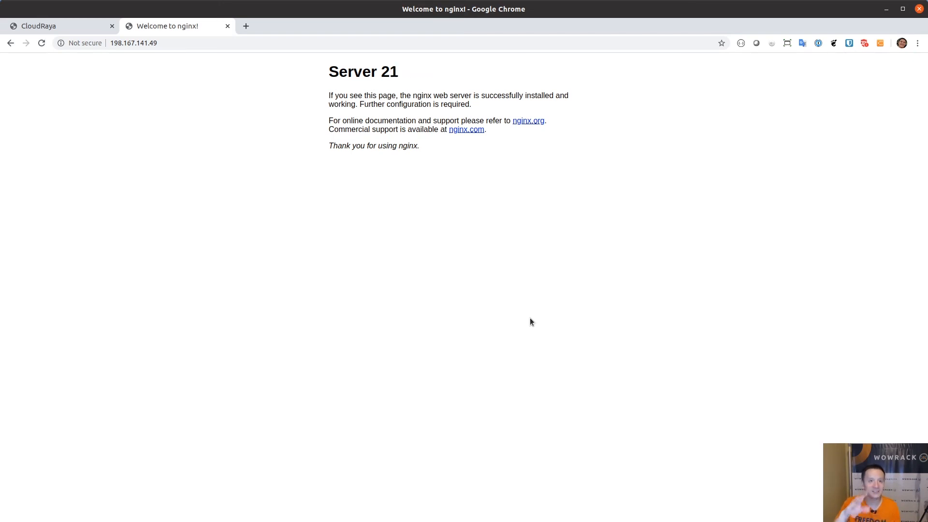
key(F5)
key(F5)
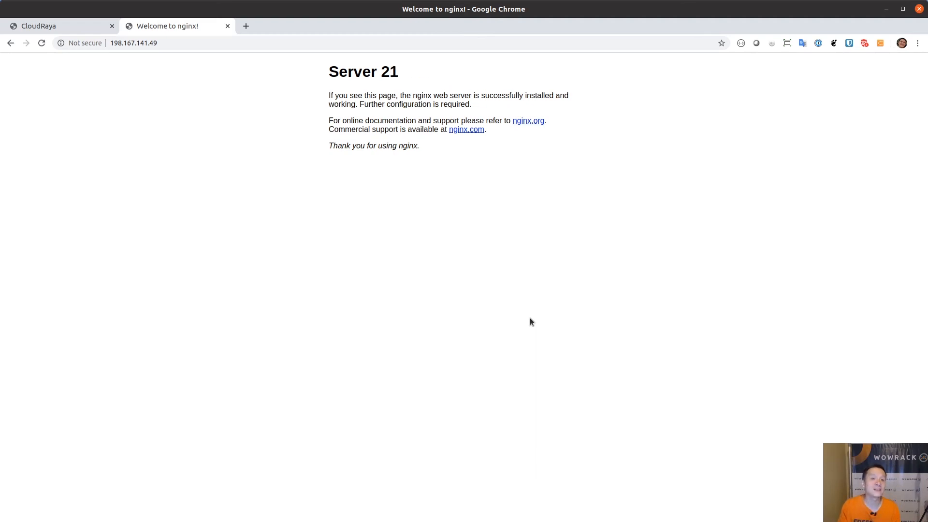
key(F5)
key(F5)
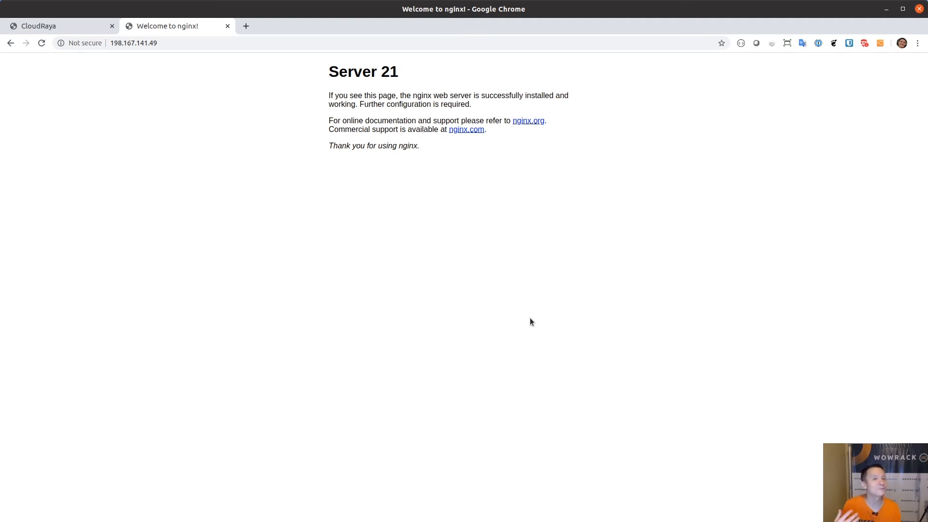
key(F5)
key(F5)
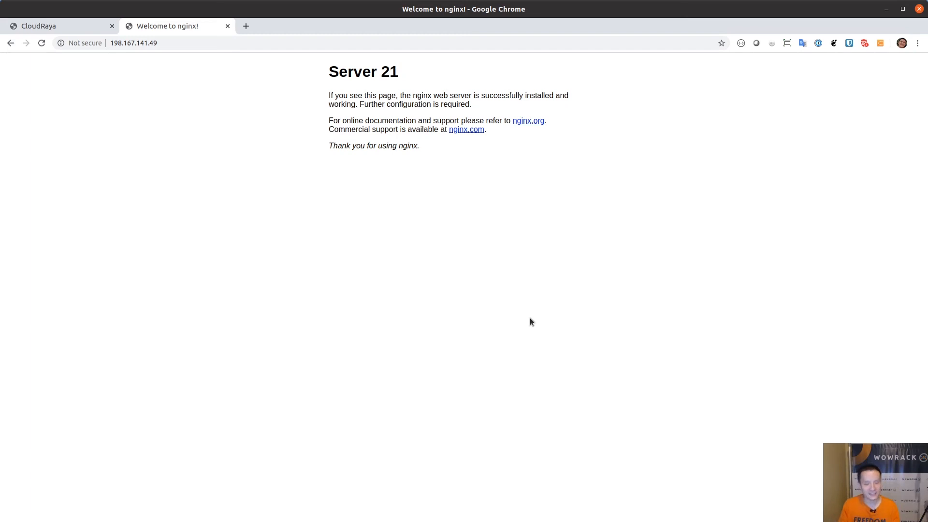
key(F5)
key(F5)
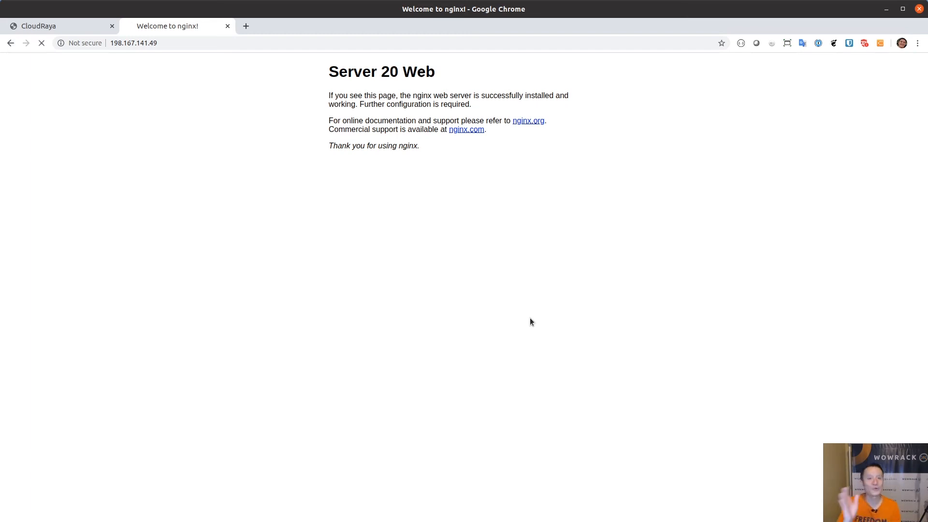
key(F5)
key(F5)
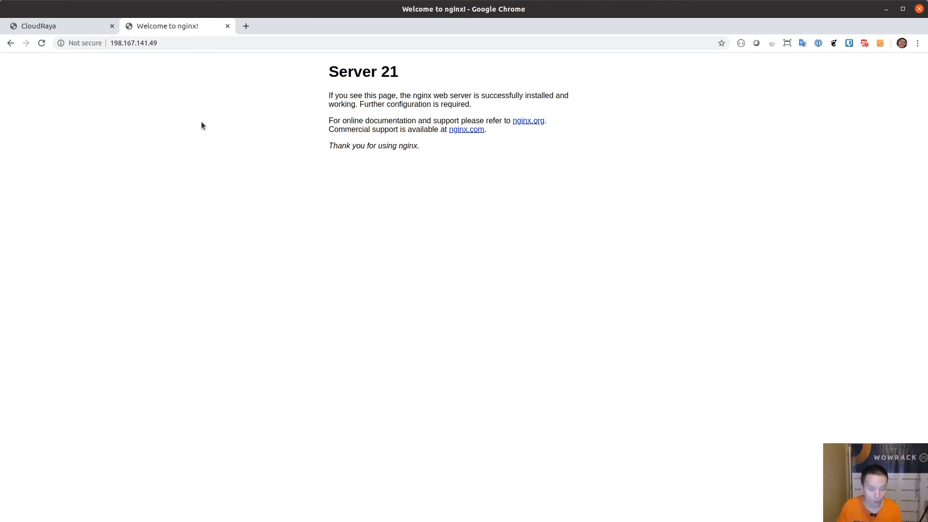
key(F5)
key(F5)
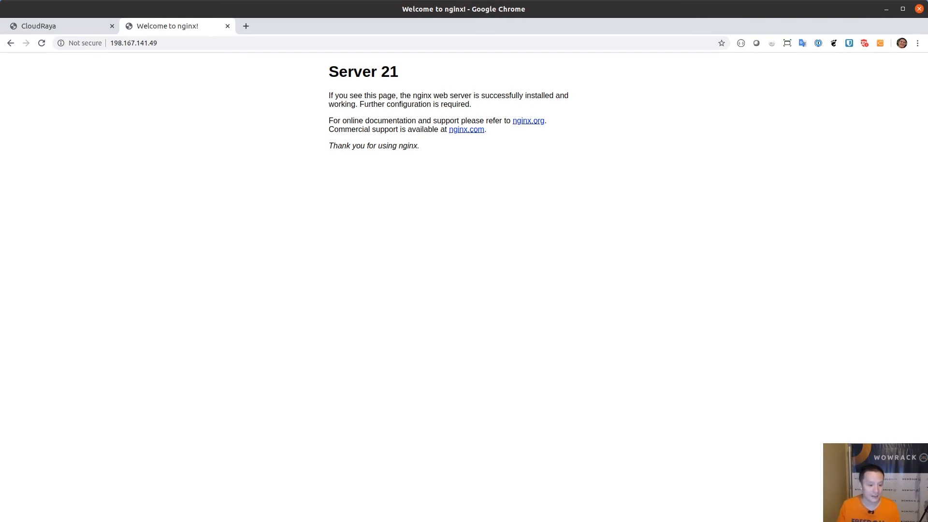
key(alt+Tab)
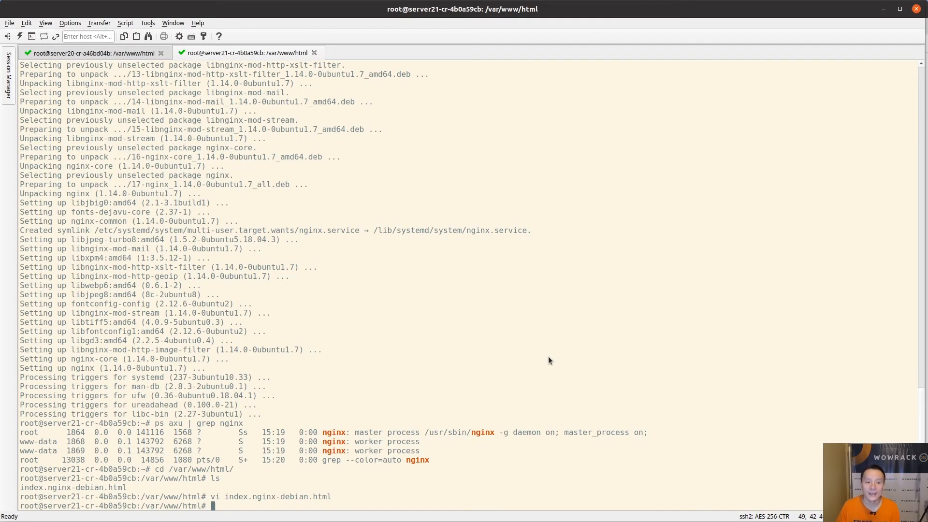
Stop nginx on server21 with /etc/init.d/nginx stop and rerun ps axu | grep nginx to confirm
text(etc/i)
key(ctrl+c)
text(/etc/init.,d)
key(BackSpace)
key(BackSpace)
text(d//nginx )
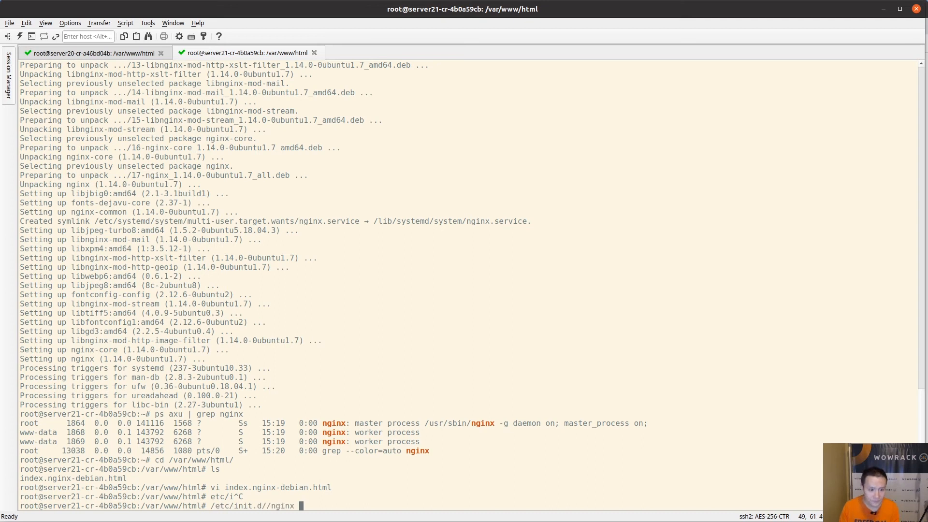
text(stop)
key(Return)
key(Up)
key(Up)
key(Up)
key(Up)
key(Up)
key(Return)
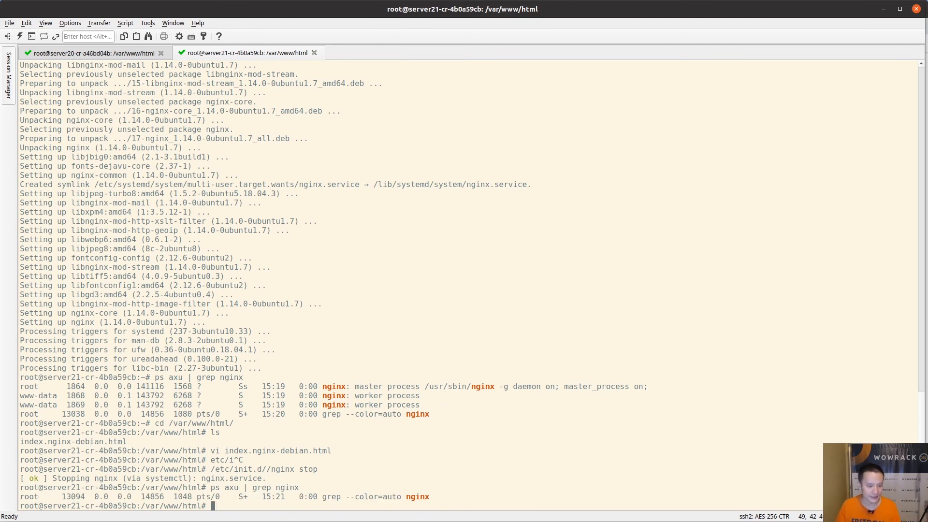
key(alt+Tab)
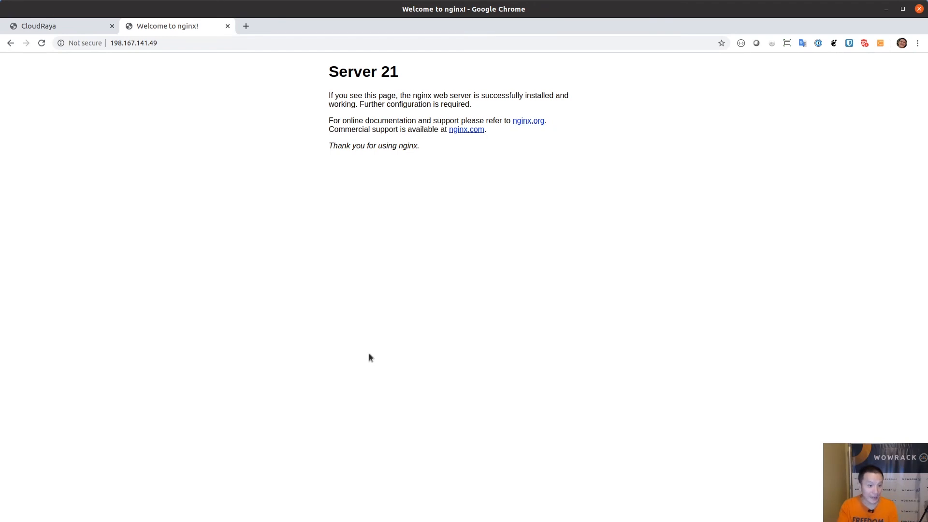
Reload 198.167.141.49 several times to confirm only Server 20 Web answers
key(F5)
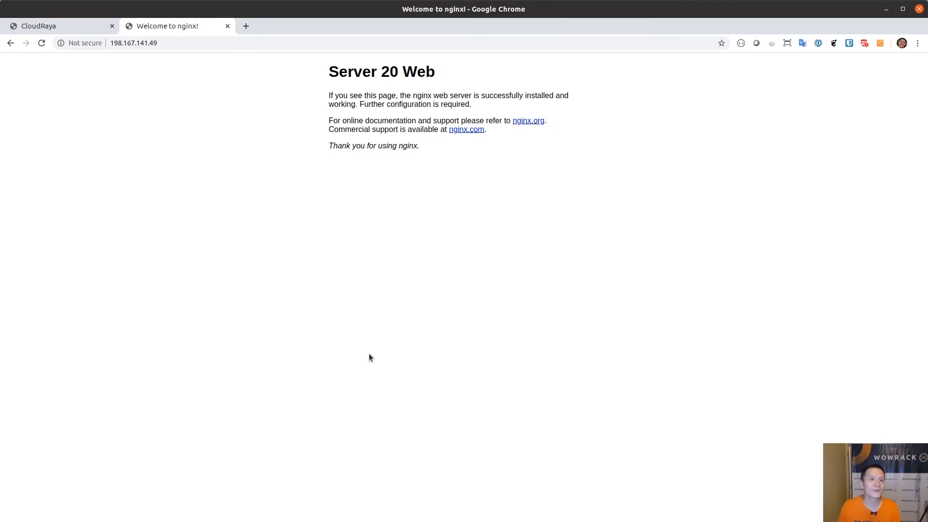
key(F5)
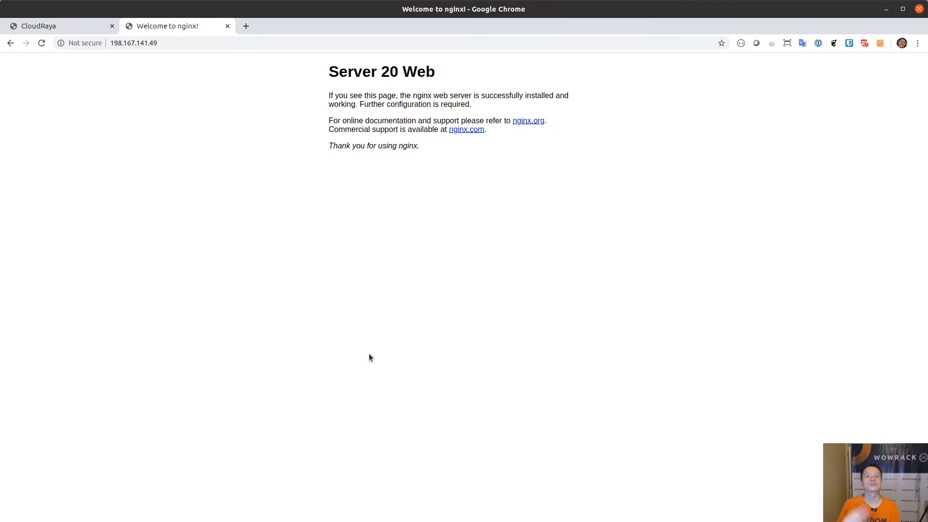
key(F5)
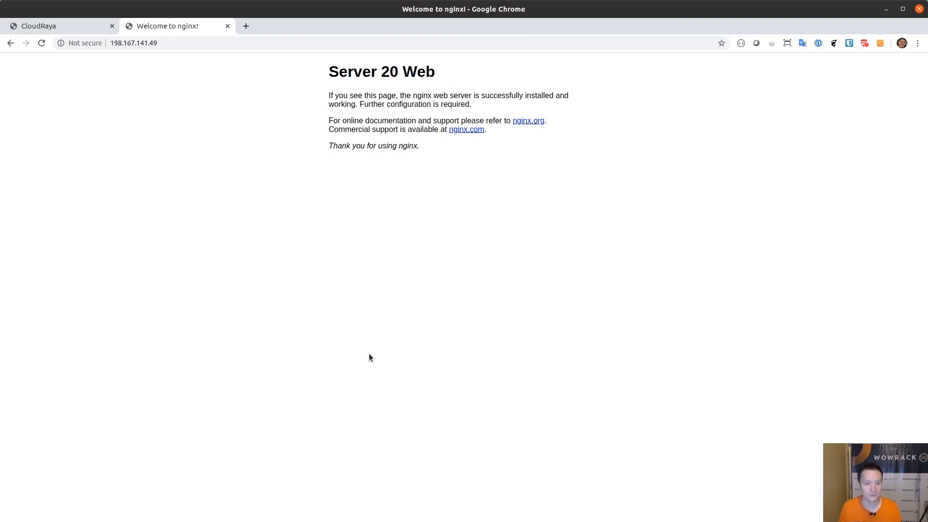
Run /etc/init.d/nginx start on server21 and rerun ps axu | grep nginx to confirm its processes
key(alt+Tab)
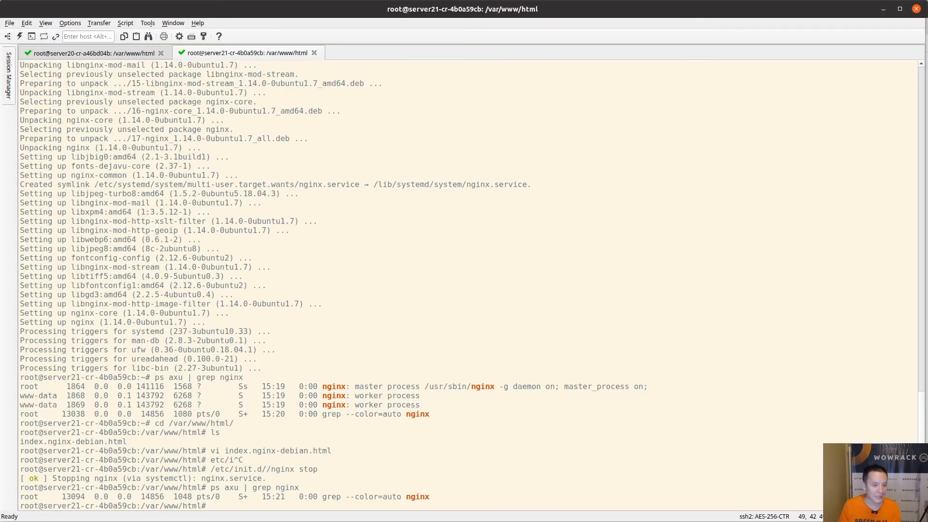
key(Up)
key(Up)
key(BackSpace)
key(BackSpace)
text(art)
key(Return)
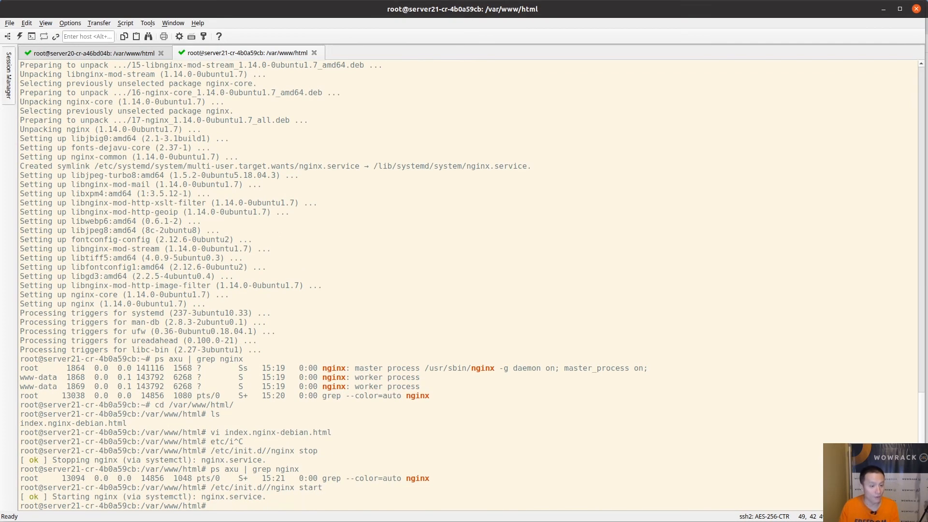
key(Up)
key(Up)
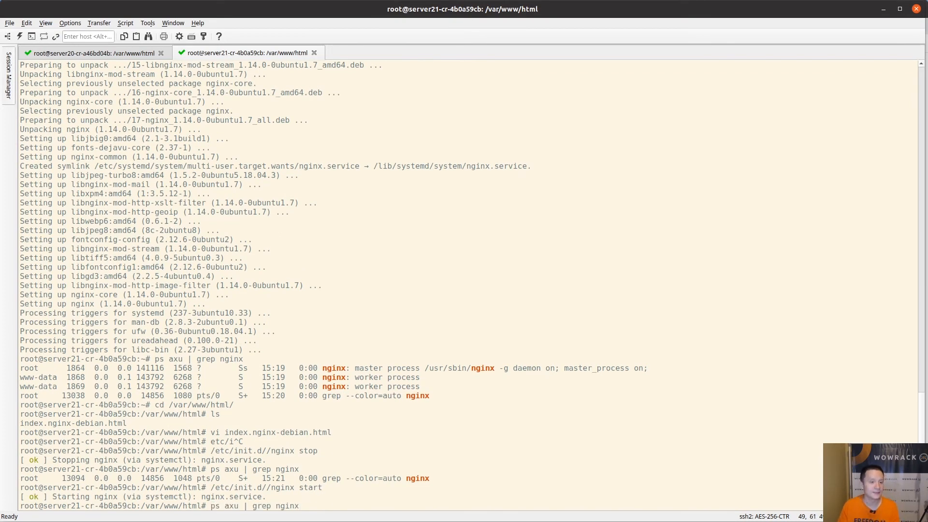
key(Return)
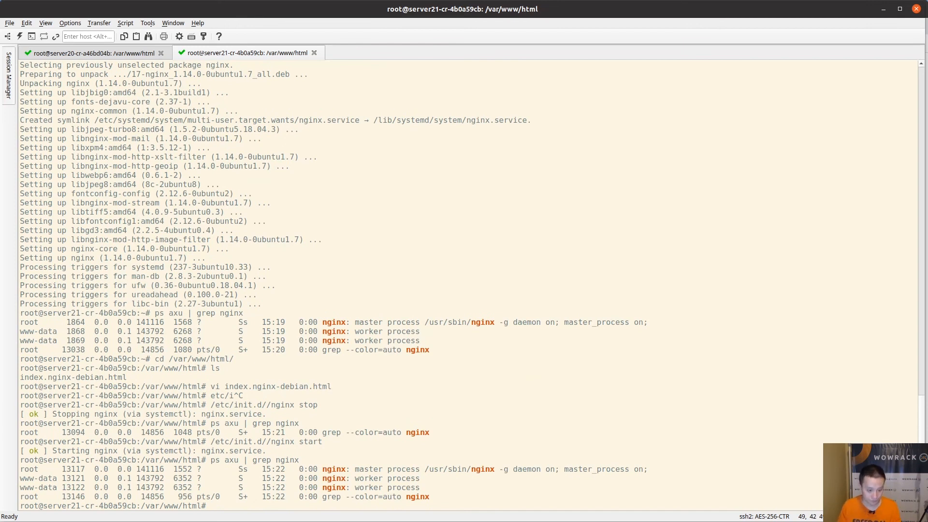
key(alt+Tab)
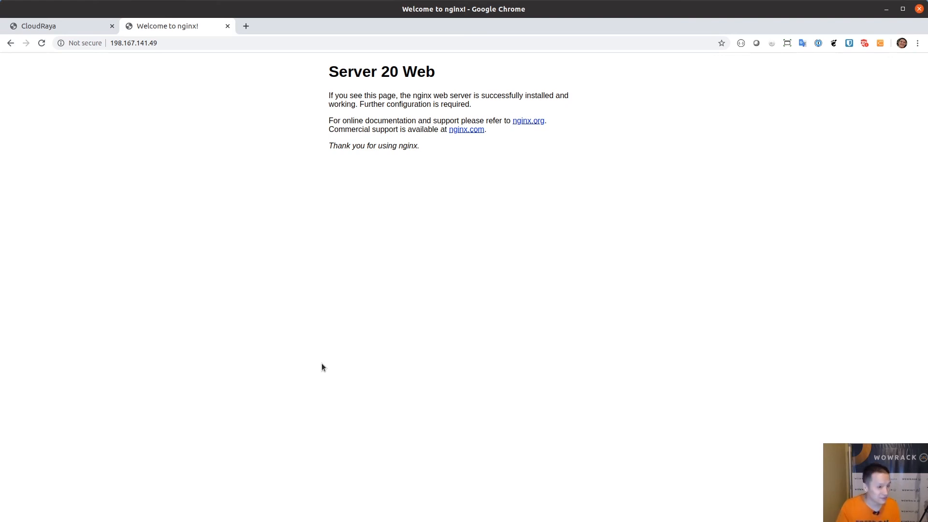
Reload 198.167.141.49 to see Server 20 Web and Server 21 answering again
key(F5)
key(F5)
key(F5)
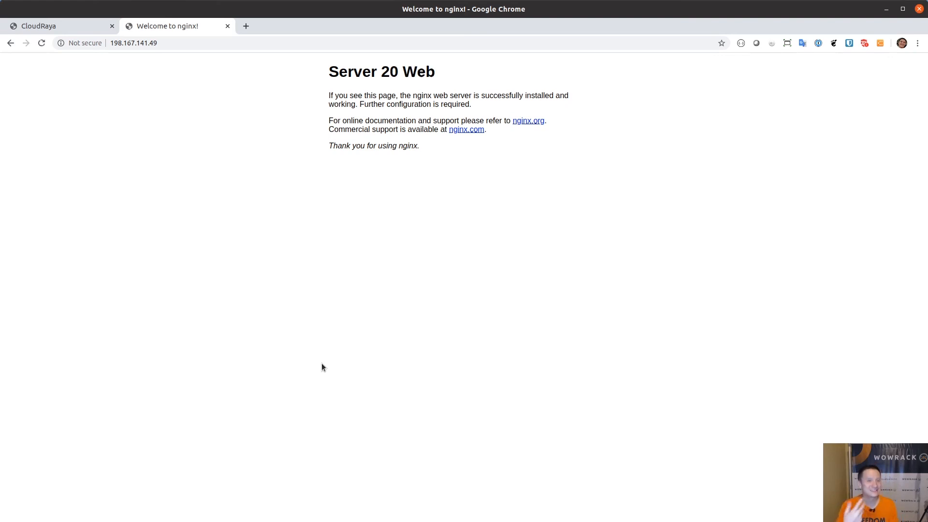
key(F5)
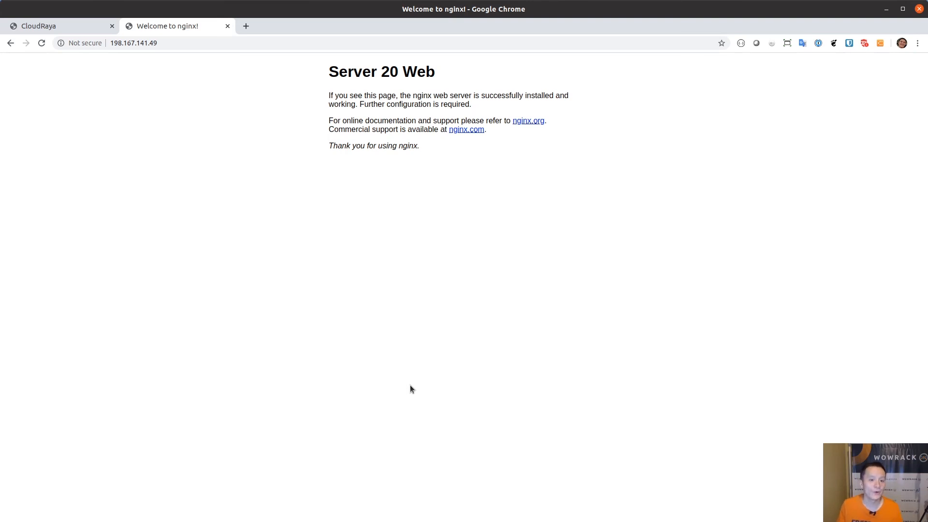
Go to the CloudRaya load balancer list and start adding a new load balancer
click(93, 28)
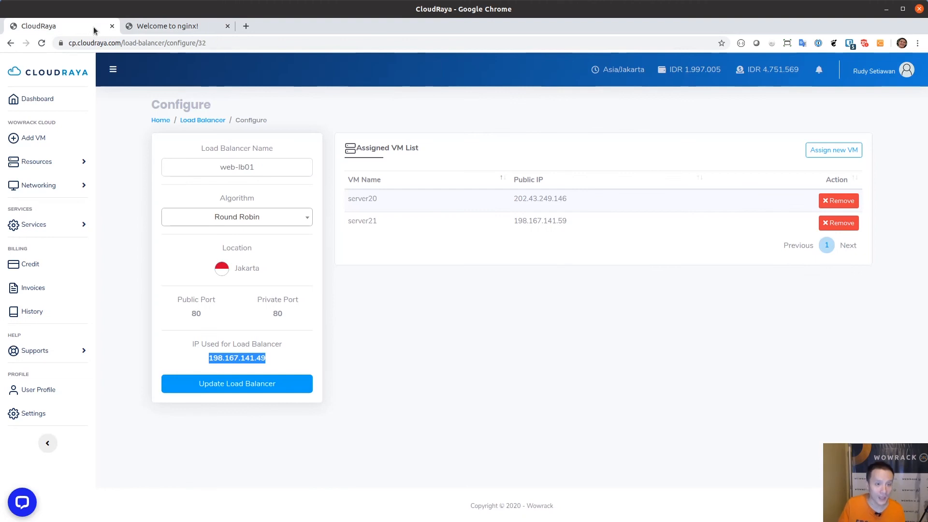
click(51, 189)
click(41, 268)
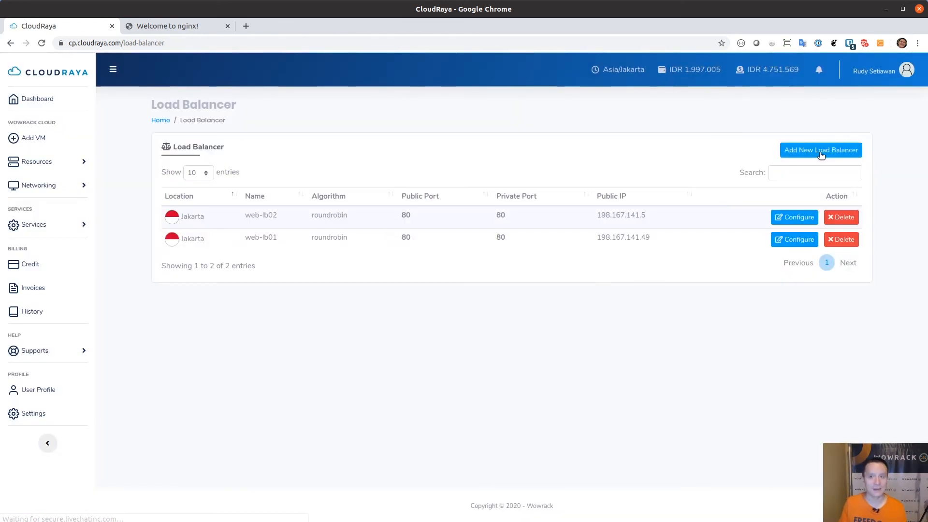
click(821, 154)
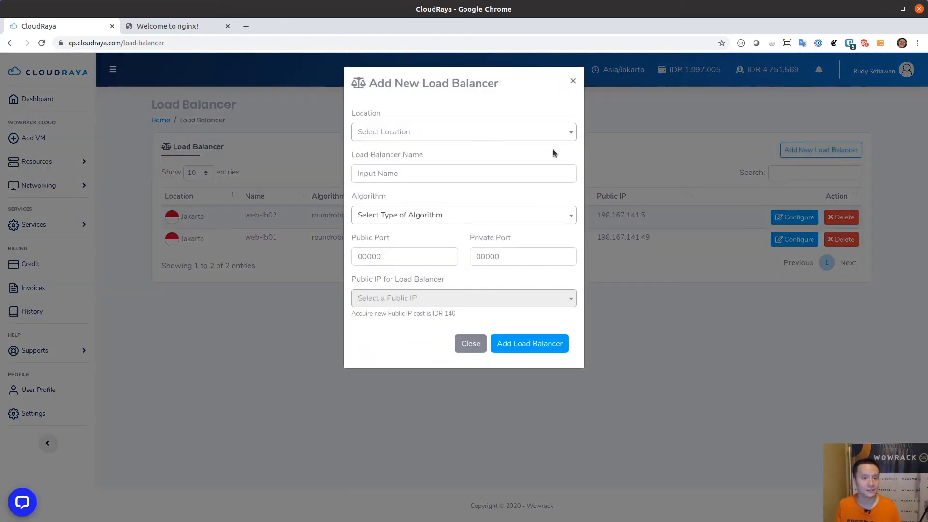
Set the new load balancer's location to Jakarta and name it web-lb03
click(466, 132)
click(466, 131)
click(442, 186)
click(458, 132)
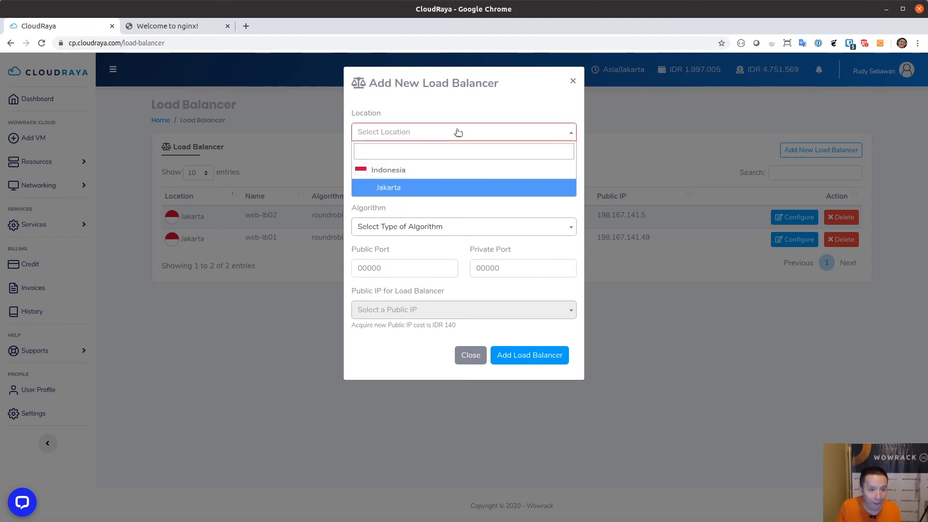
click(437, 186)
click(431, 173)
text(web-lb03)
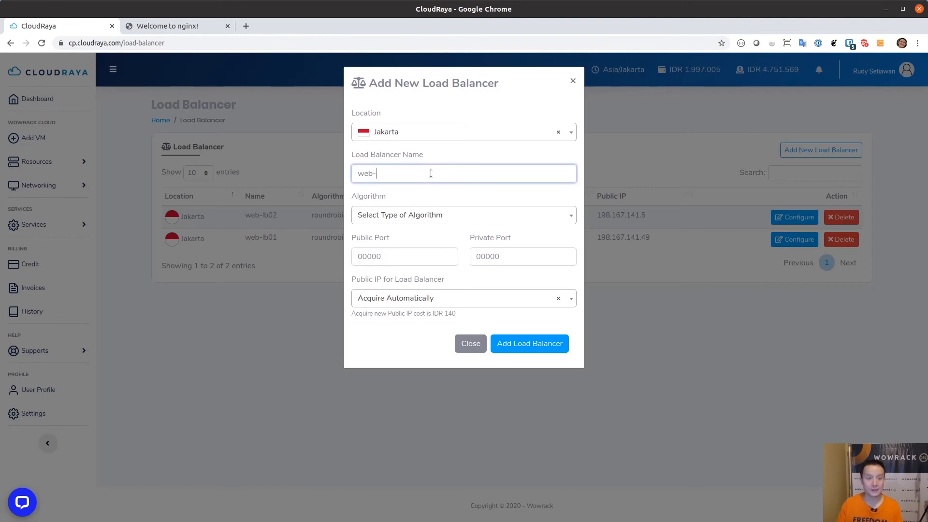
Leave the algorithm unset, keep Acquire Automatically as public IP, and close the form uncreated
click(433, 215)
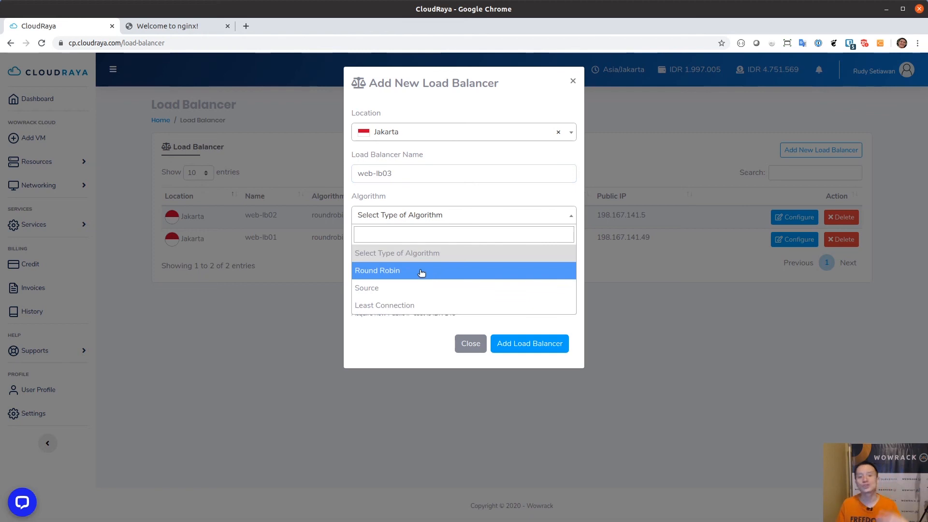
click(387, 332)
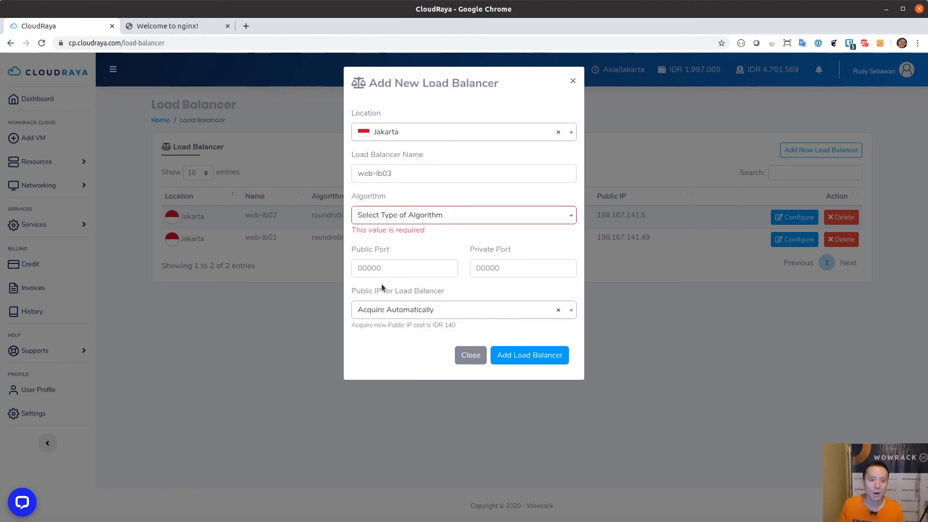
click(393, 267)
click(528, 268)
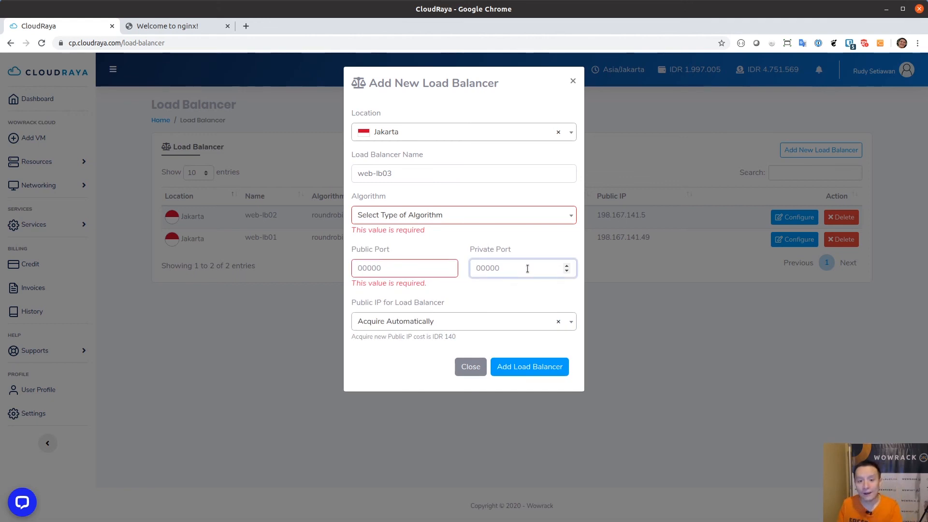
click(491, 322)
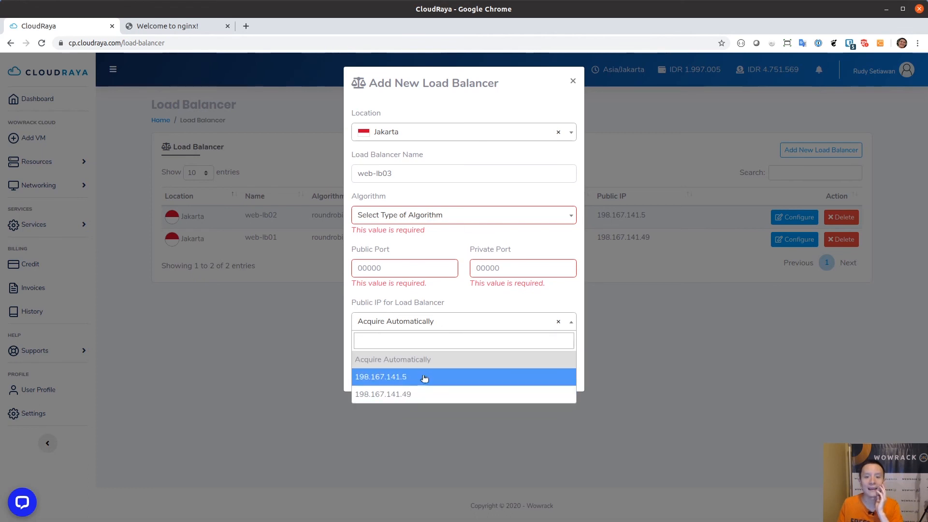
click(477, 295)
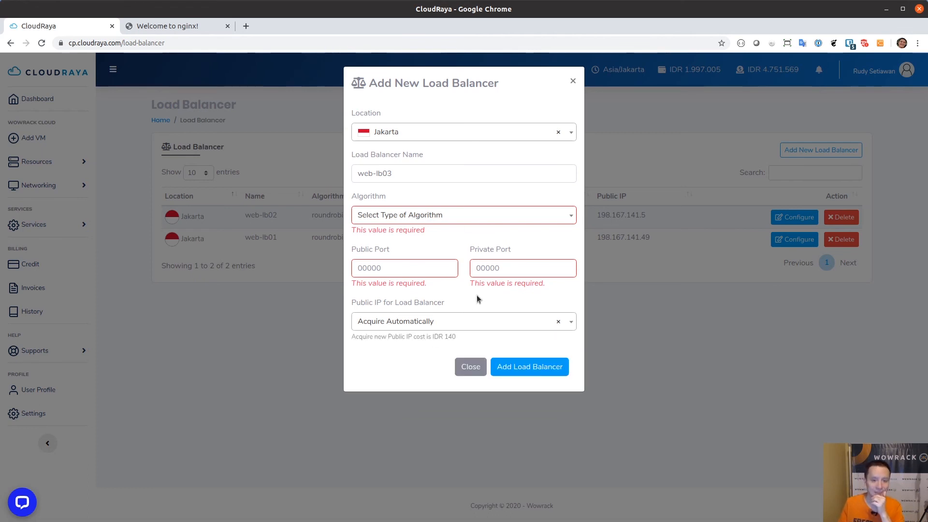
click(471, 367)
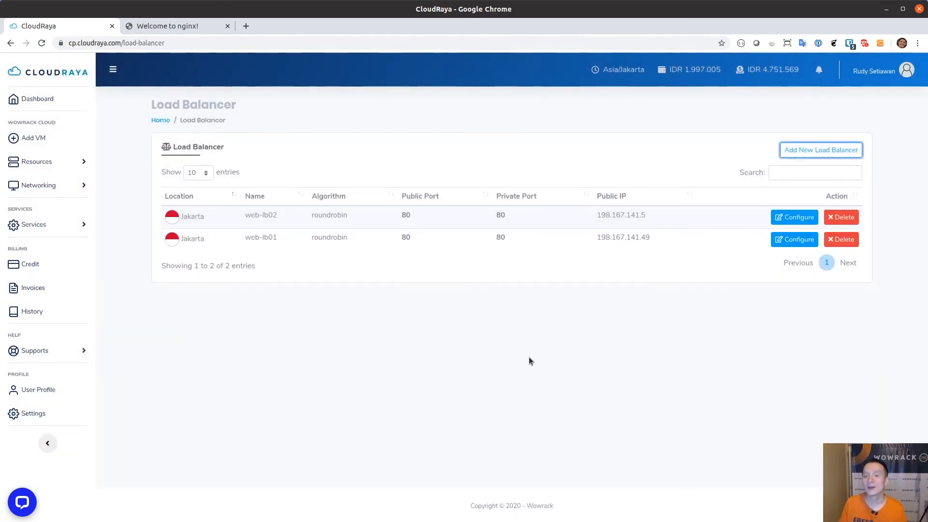
In web-lb01's configuration, assign server01 and dockerhub to the load balancer
click(795, 240)
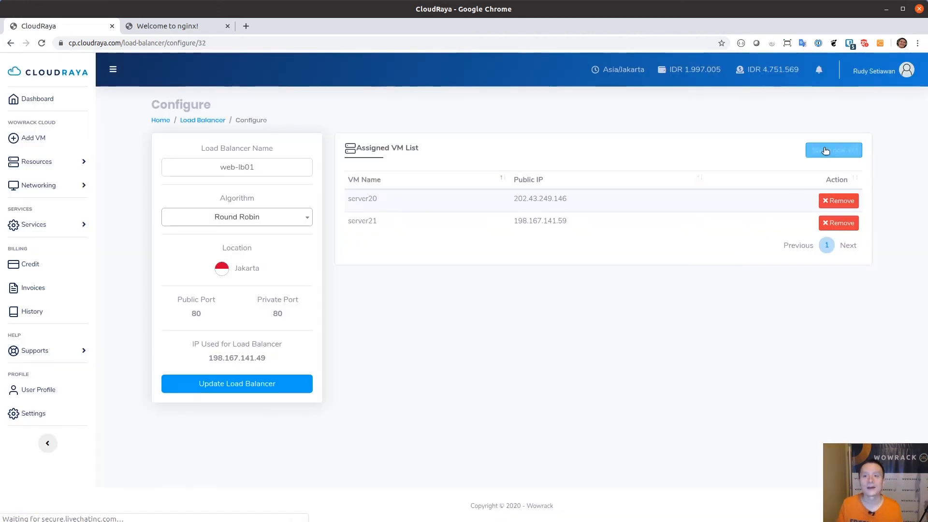
click(826, 151)
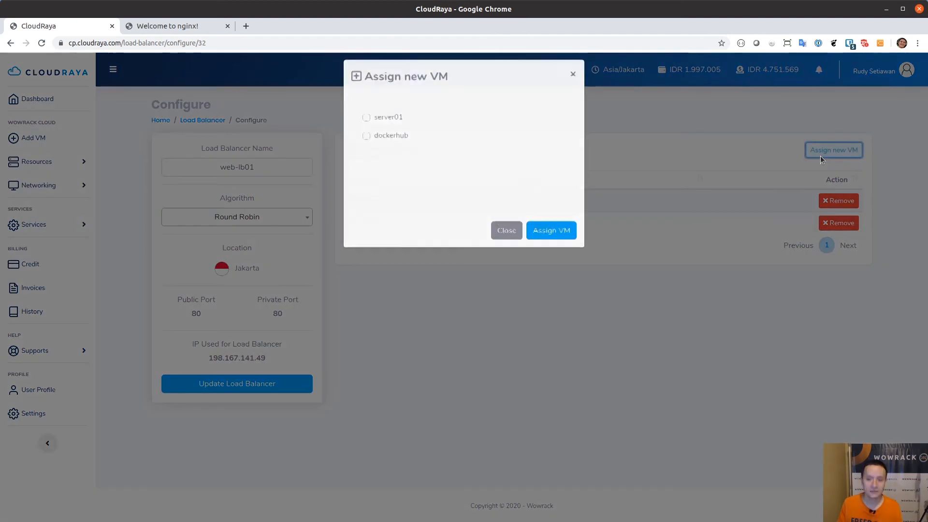
click(367, 124)
click(366, 142)
click(552, 237)
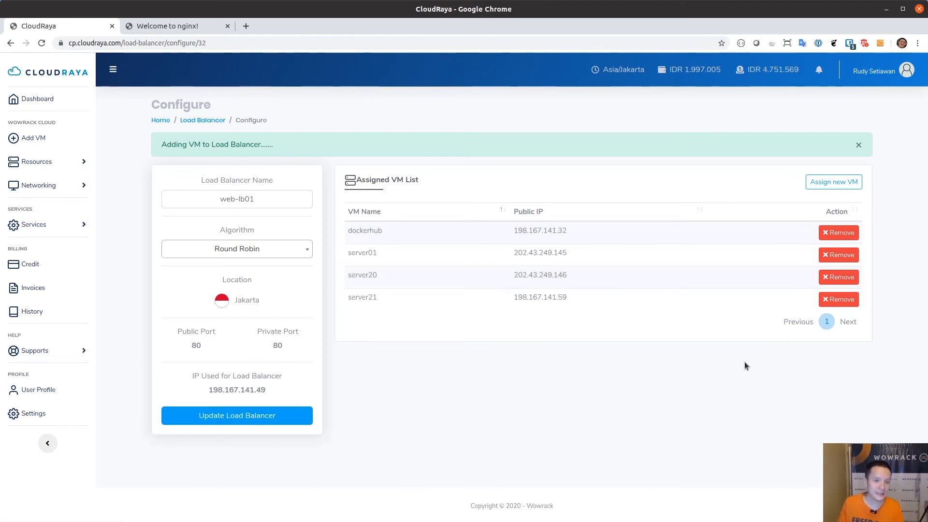
Remove server01 and dockerhub from web-lb01, confirming each removal
click(838, 257)
click(546, 347)
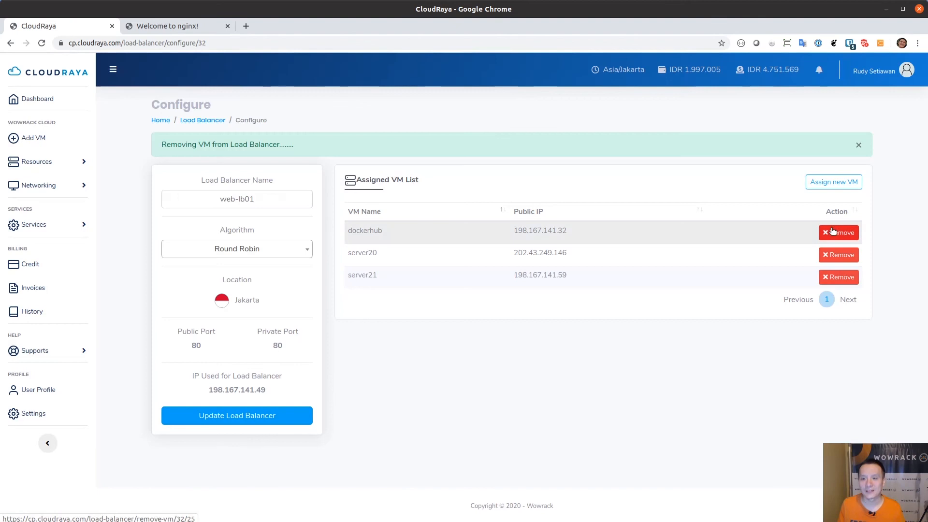
click(839, 233)
click(552, 348)
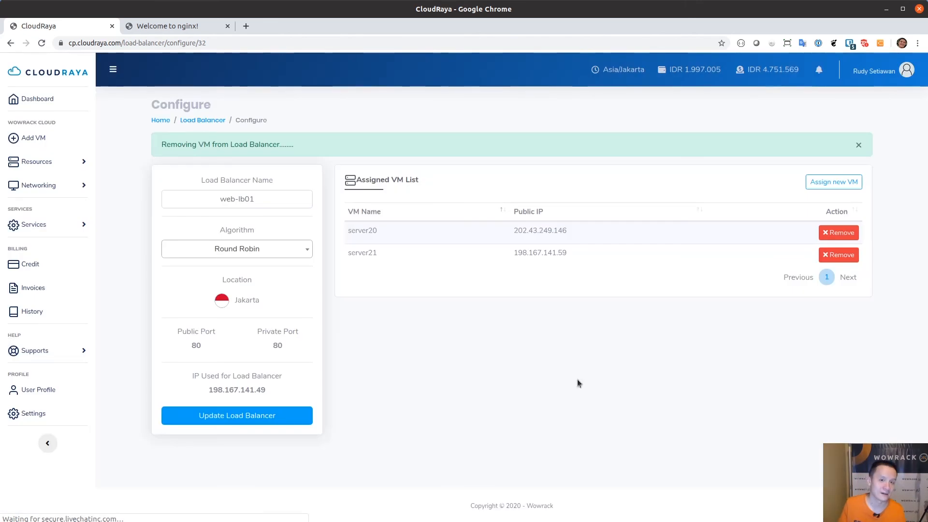
click(193, 28)
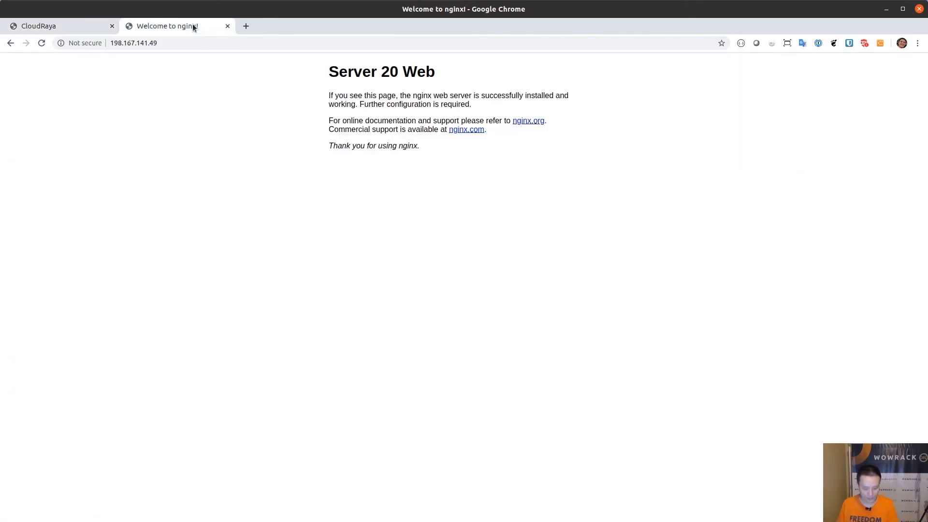
key(F5)
key(F5)
key(F5)
key(F5)
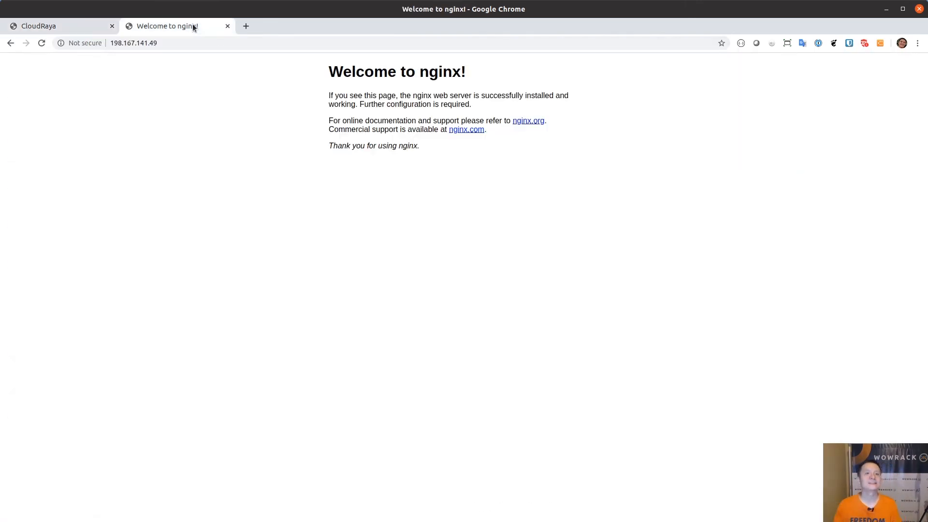
key(F5)
key(F5)
key(F5)
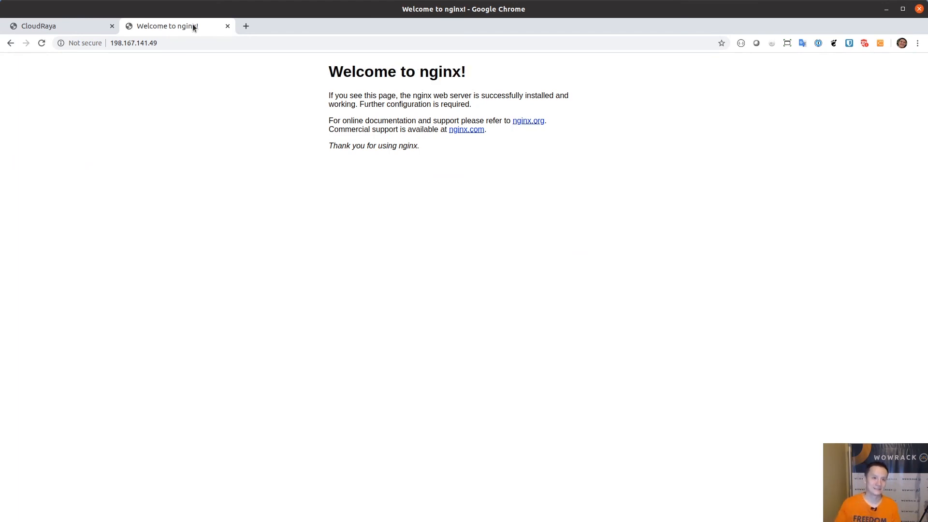
key(F5)
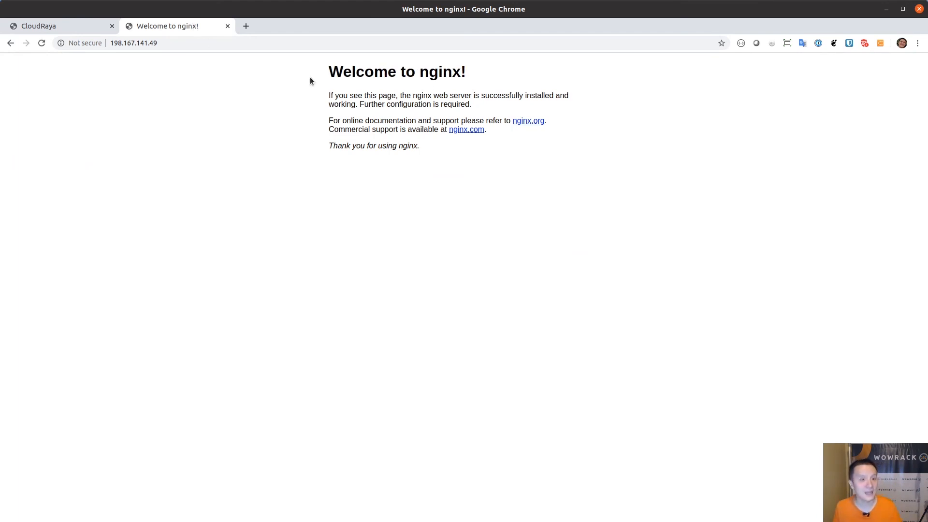
drag(357, 72, 451, 77)
click(452, 77)
click(72, 25)
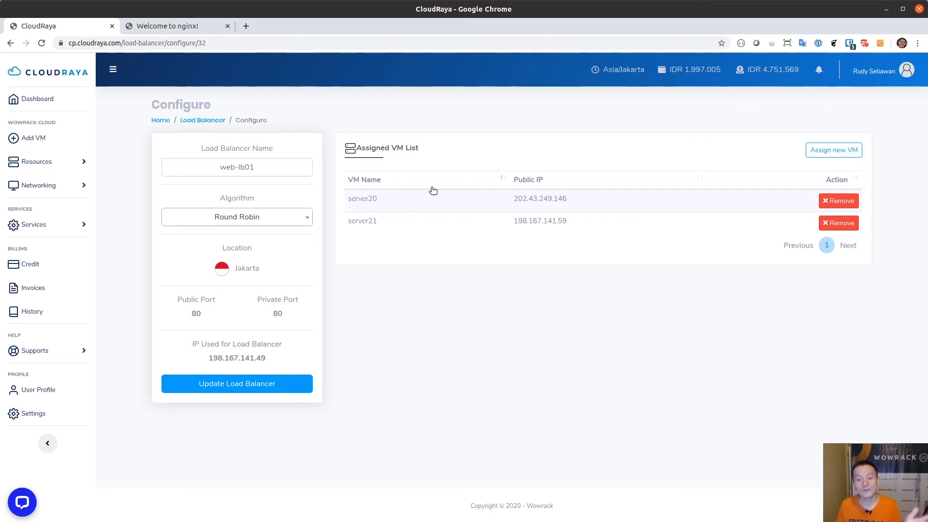
click(164, 22)
key(ctrl+r)
key(ctrl+r)
key(ctrl+r)
key(ctrl+r)
key(ctrl+r)
key(ctrl+r)
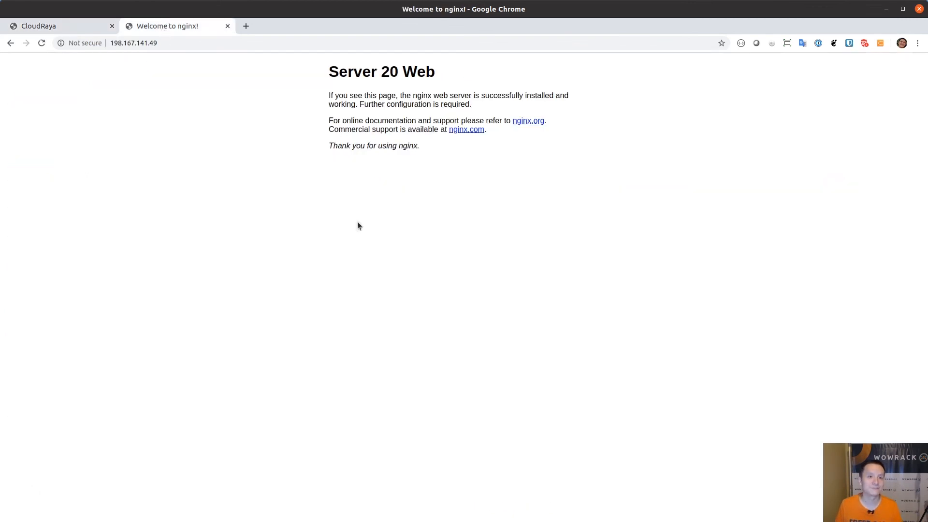
key(ctrl+r)
key(ctrl+r)
key(ctrl+r)
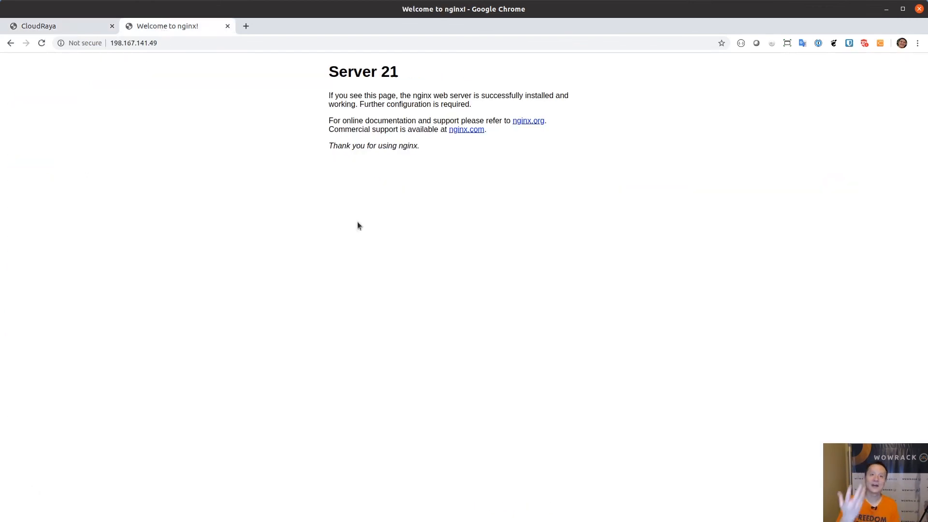
key(ctrl+r)
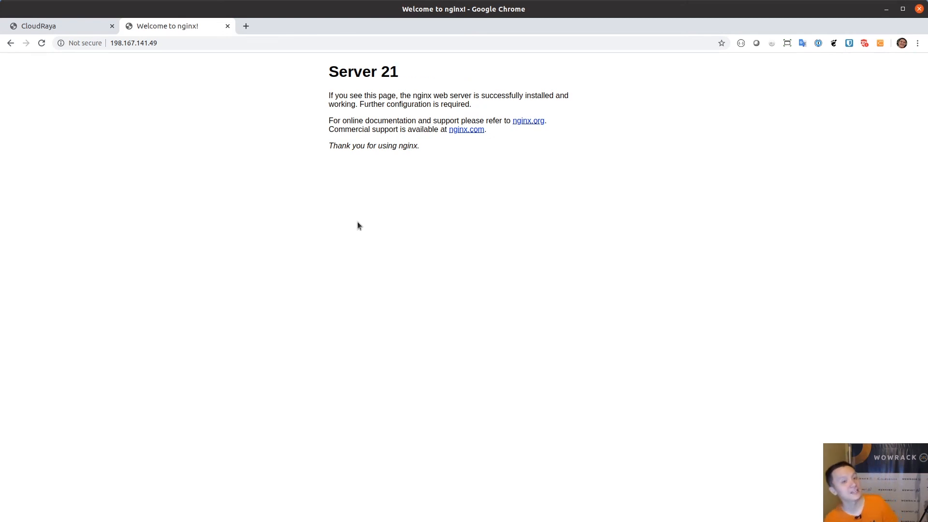
key(ctrl+r)
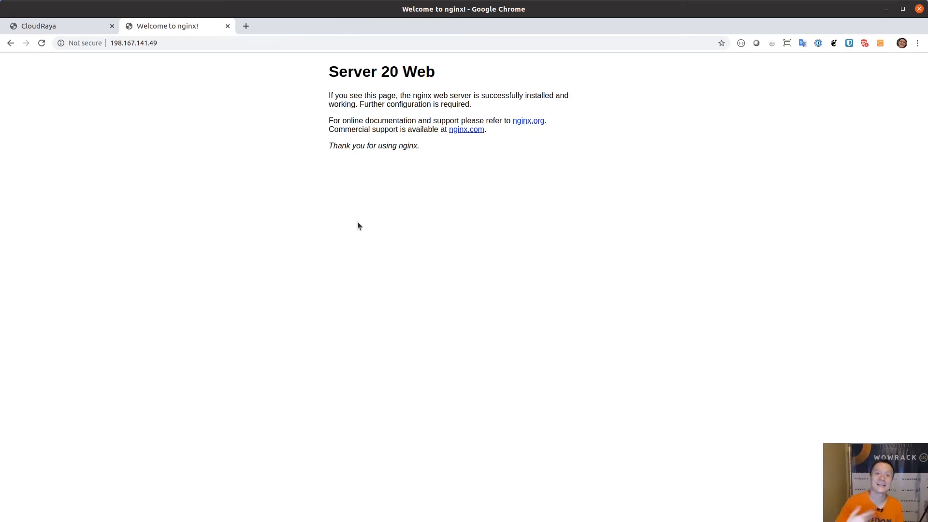
key(ctrl+r)
key(ctrl+r)
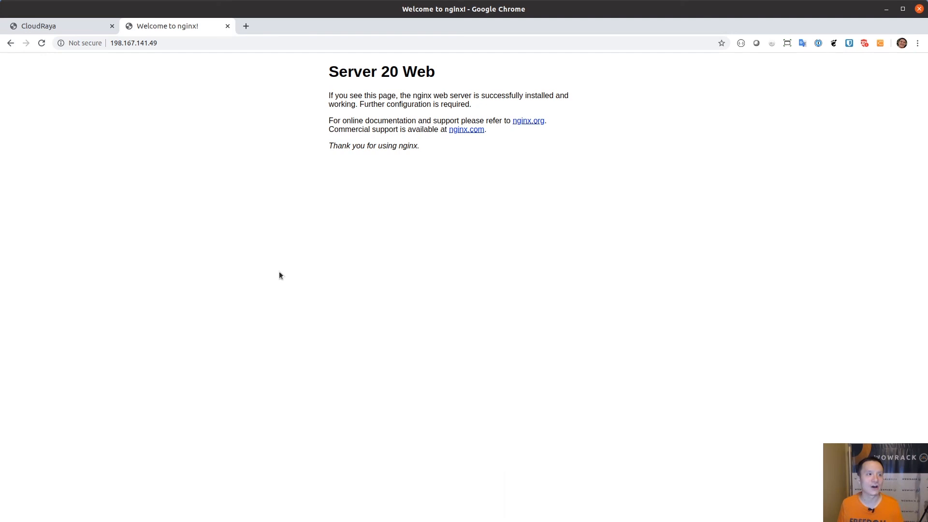
click(64, 26)
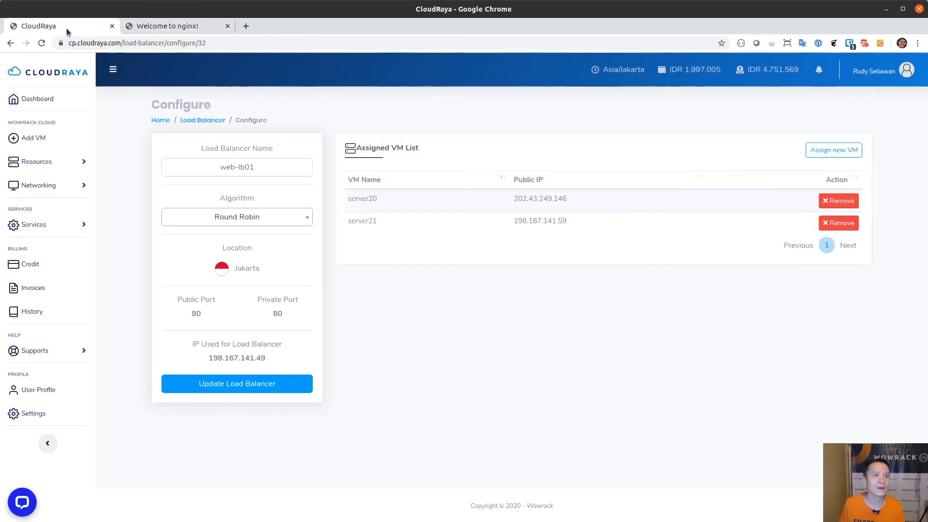
click(22, 502)
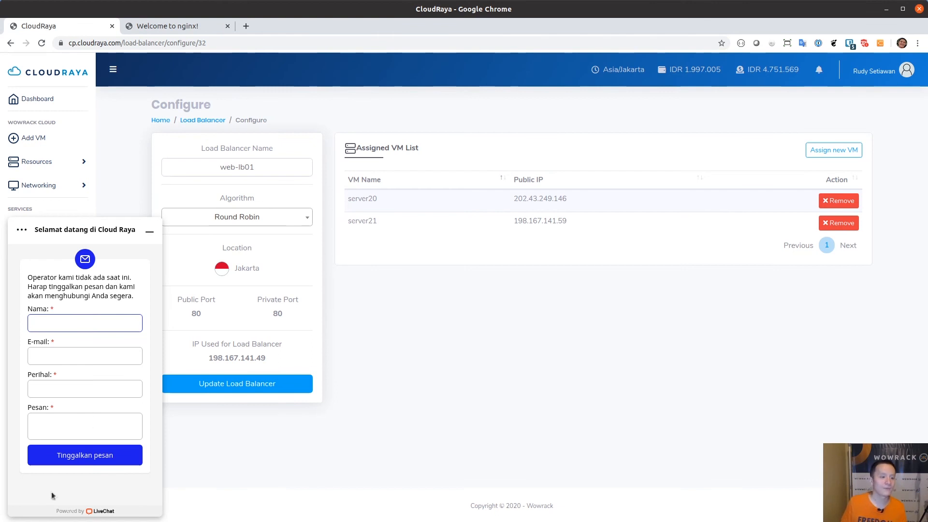
click(149, 233)
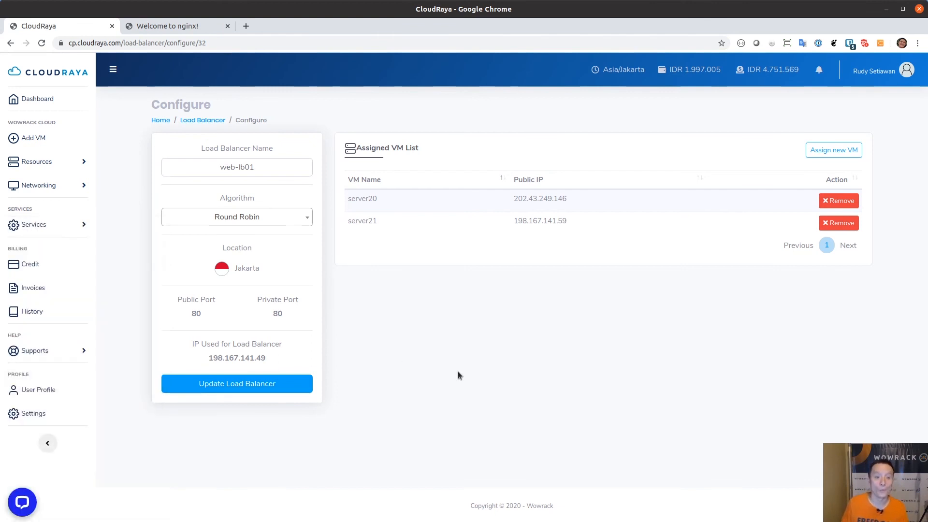